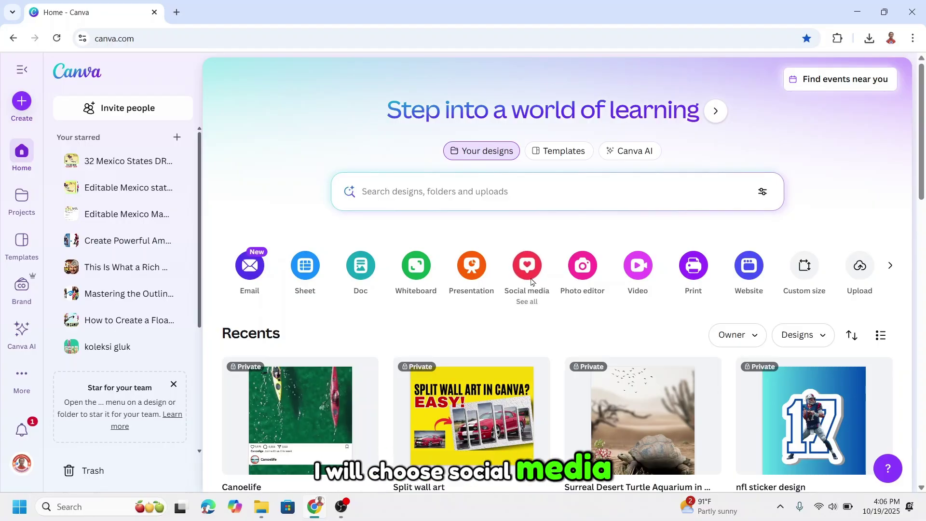
Create a blank Instagram Post (4:5) design from the Social media category
left_click(528, 268)
left_click(611, 357)
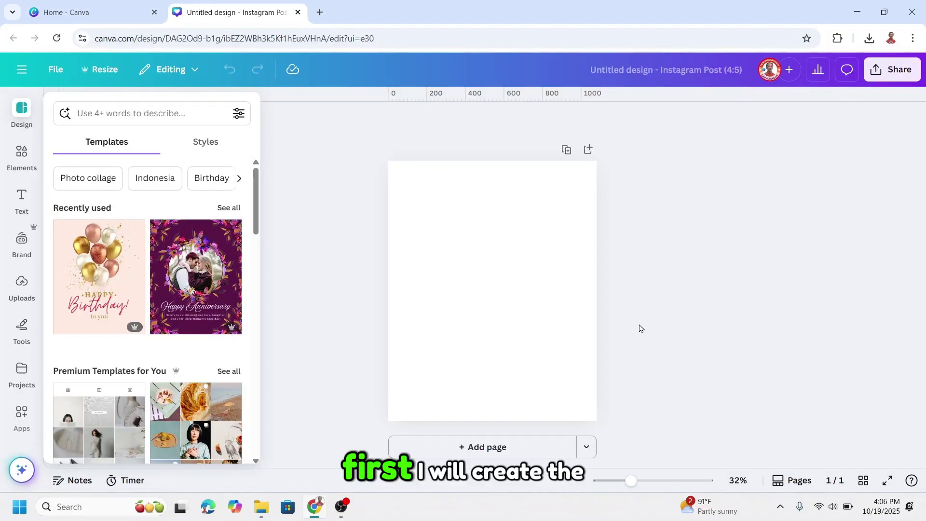
Add the Concrete wall image from recently used elements and set it as the page background
left_click(515, 290)
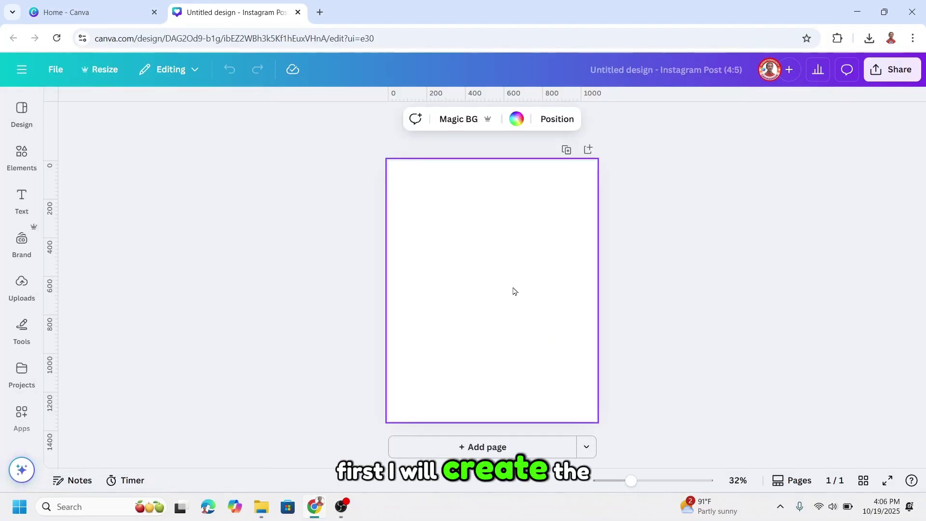
left_click(21, 156)
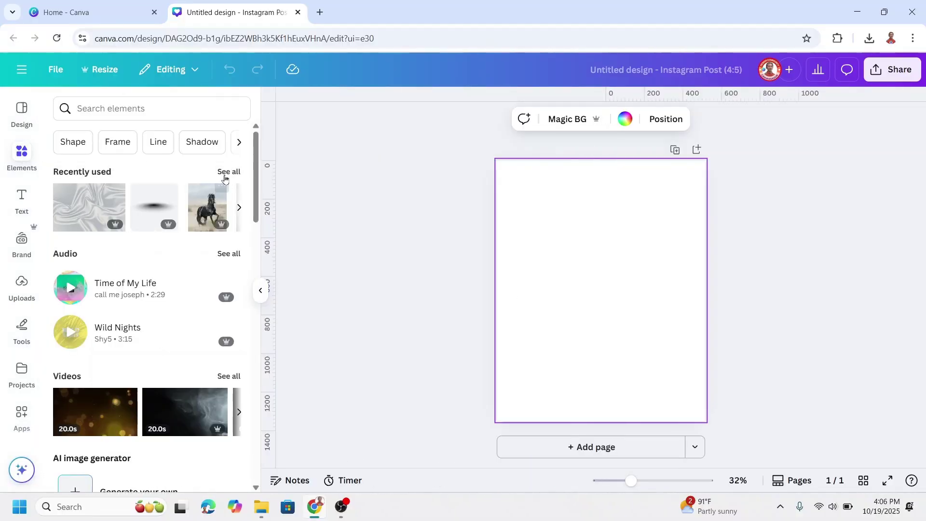
left_click(230, 172)
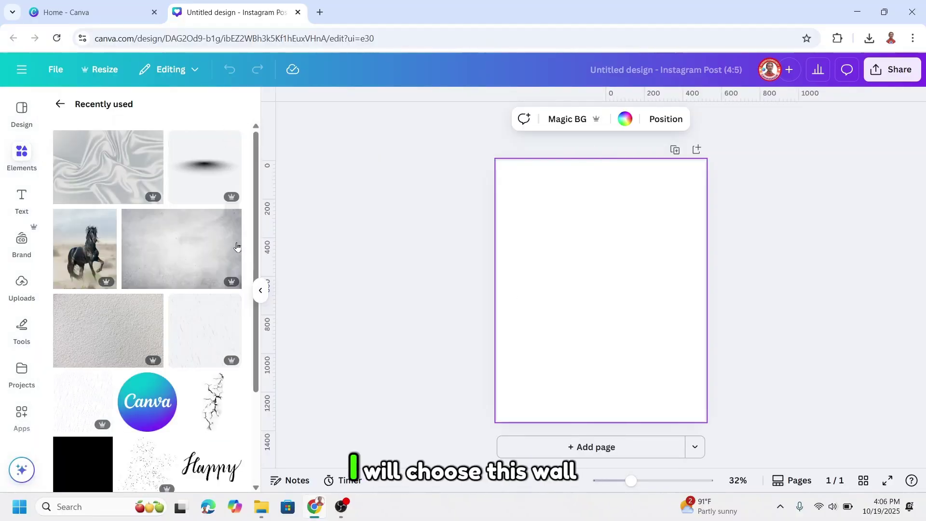
left_click(232, 220)
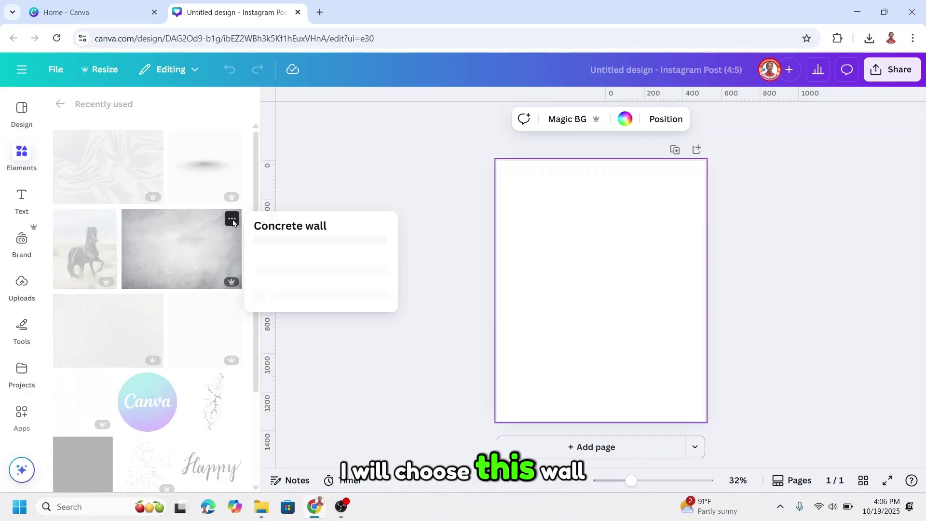
left_click(181, 261)
left_click(180, 253)
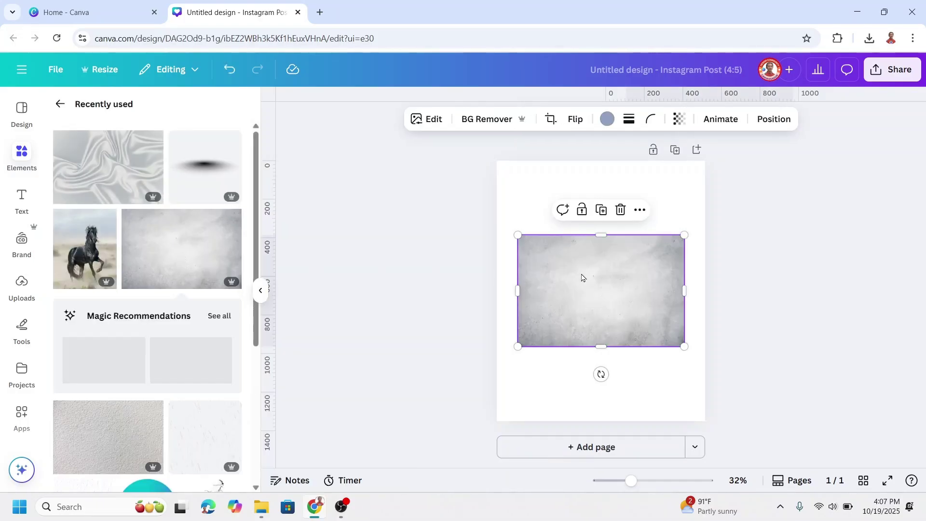
right_click(617, 271)
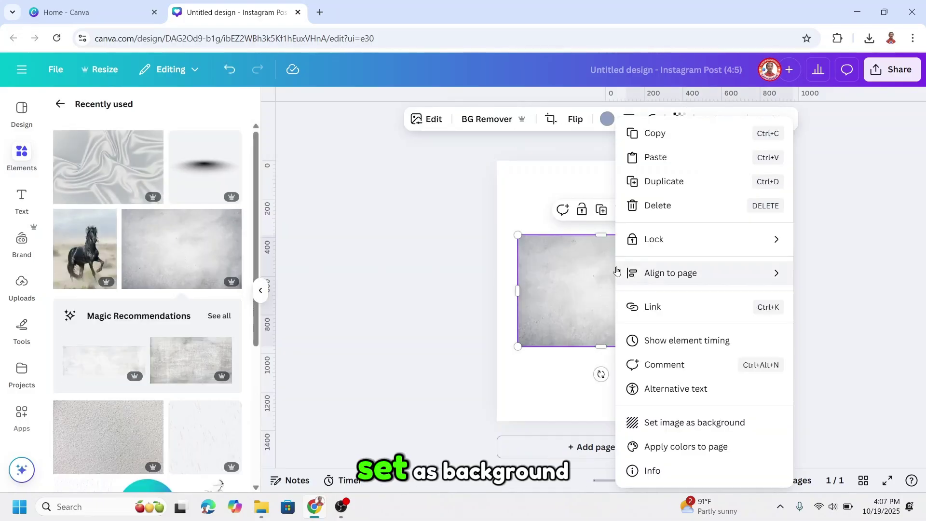
left_click(690, 425)
Apply a vignette of 42 to the concrete background image
left_click(575, 245)
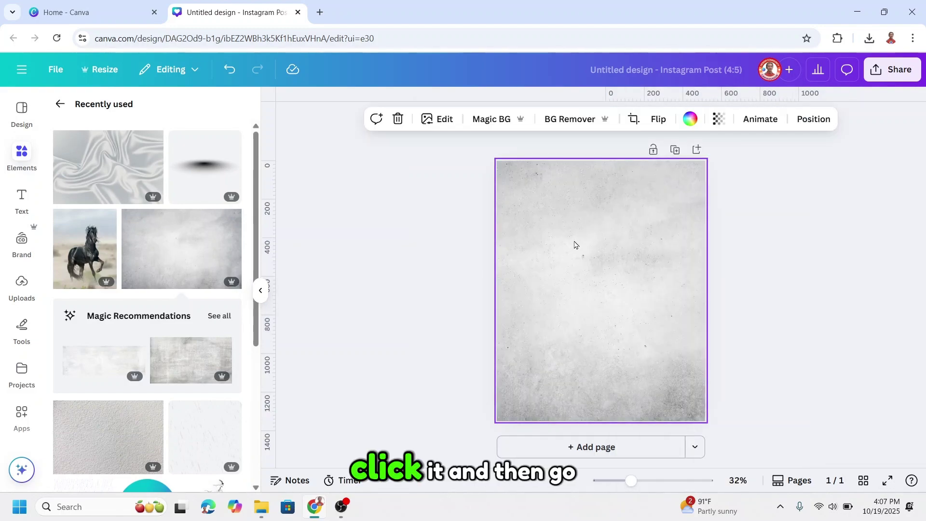
left_click(441, 120)
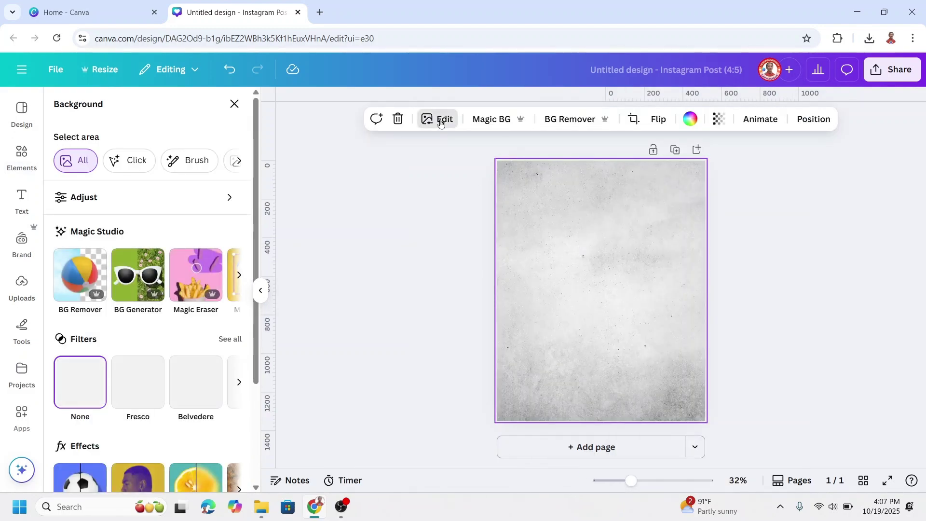
left_click(139, 203)
scroll(207, 317, "down", 10)
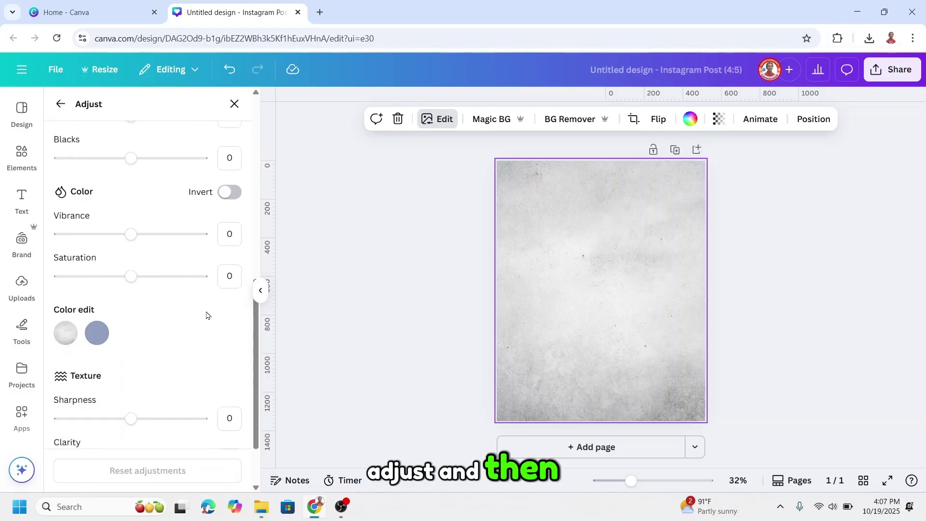
scroll(207, 314, "down", 1)
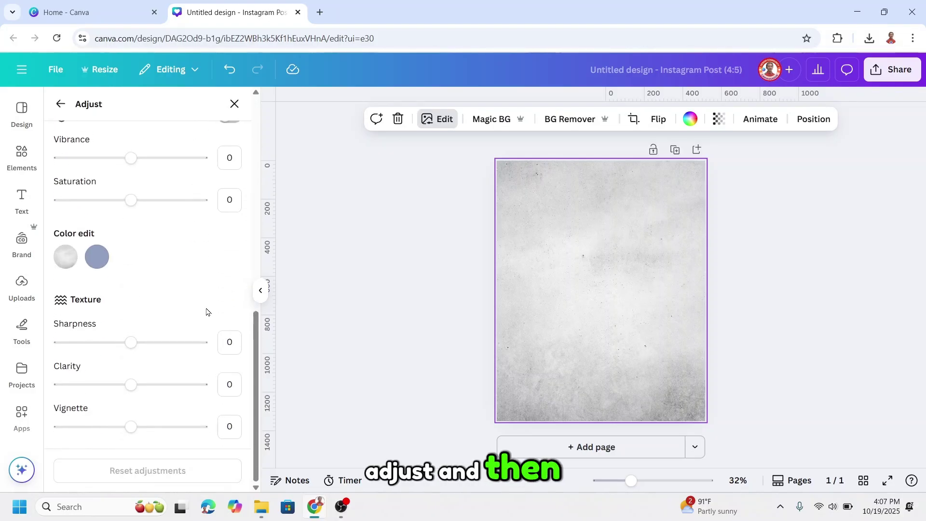
left_click(172, 427)
left_click_drag(162, 430, 162, 430)
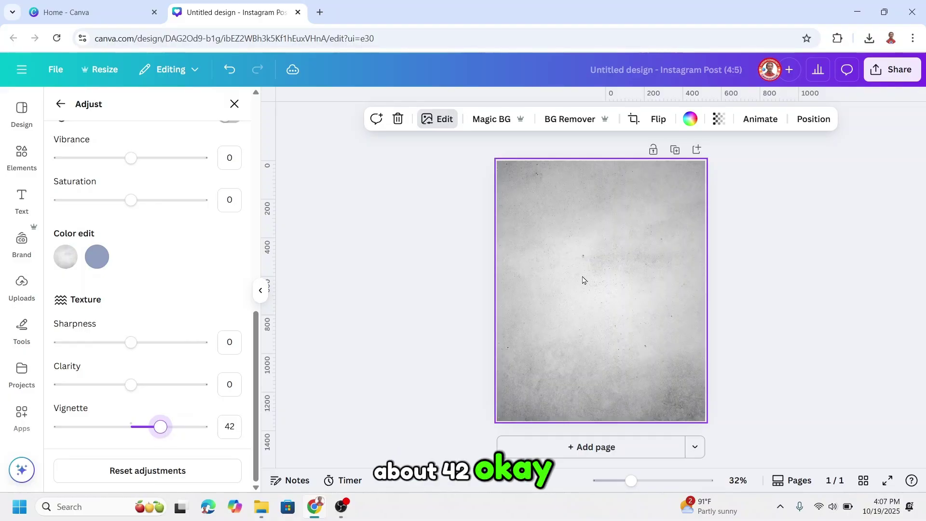
Add White Satin Fabric, stretch it over the entire page, and fade it to about 15 transparency
left_click(22, 161)
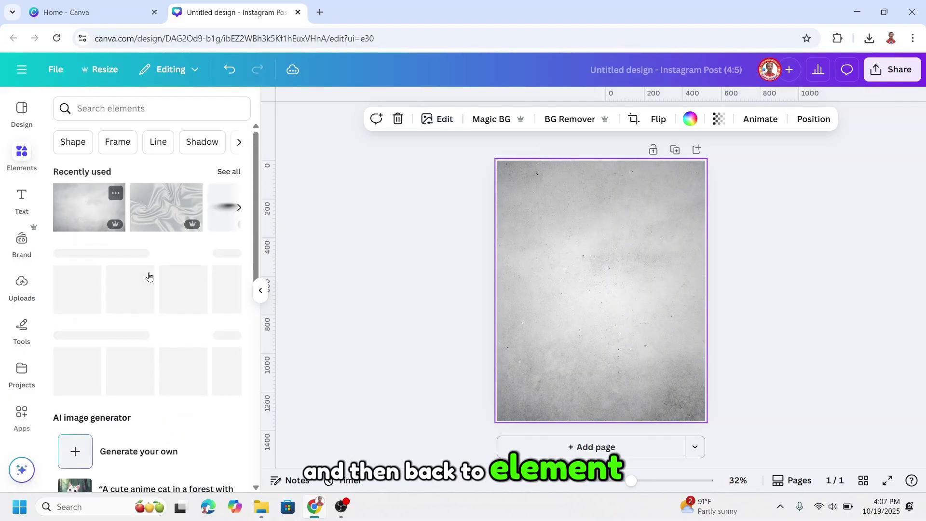
left_click(193, 194)
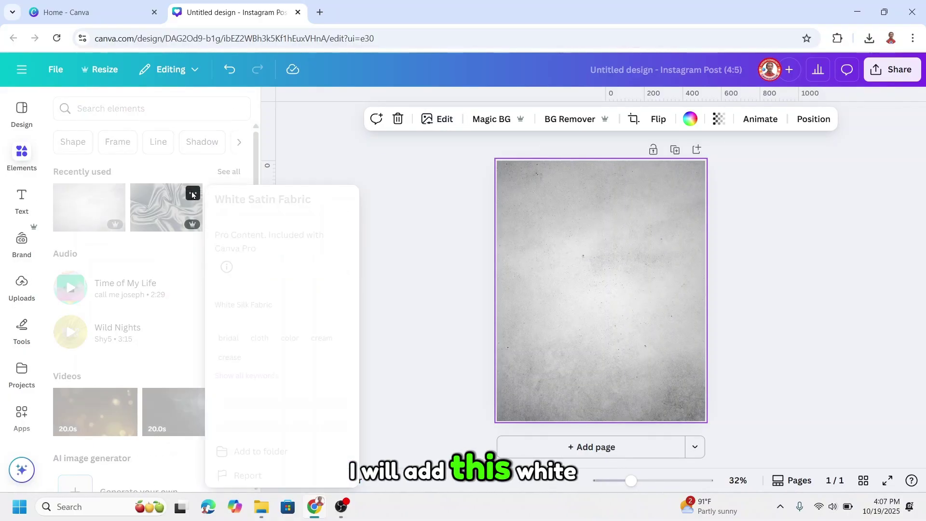
left_click(162, 209)
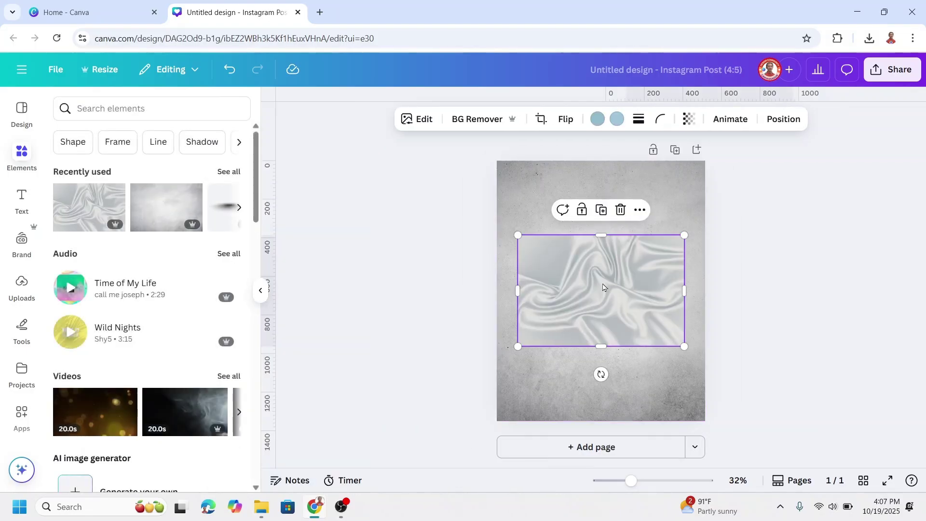
left_click_drag(598, 268, 581, 209)
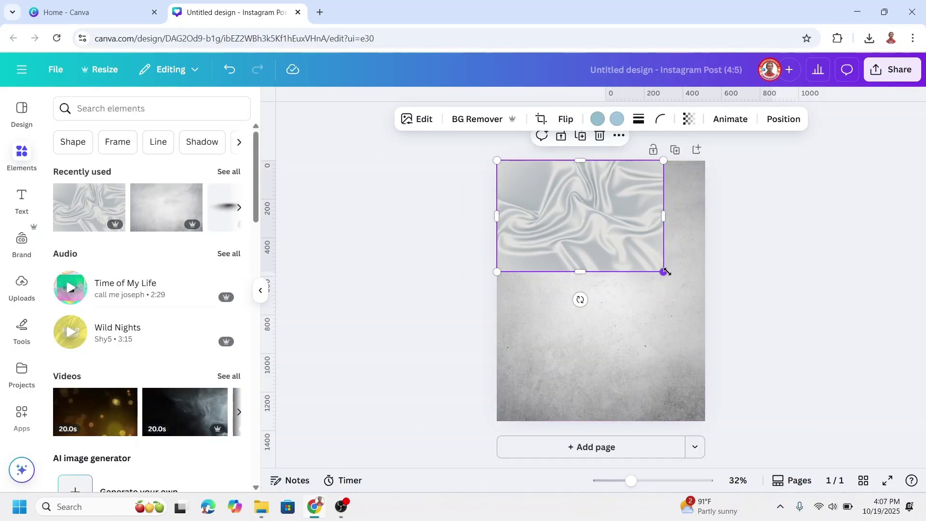
left_click_drag(666, 272, 682, 314)
left_click_drag(602, 300, 604, 422)
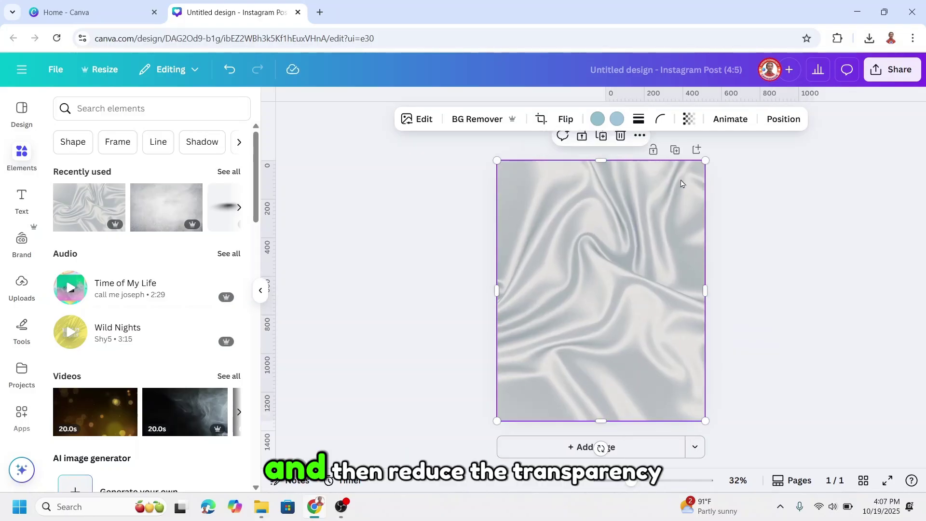
left_click(689, 119)
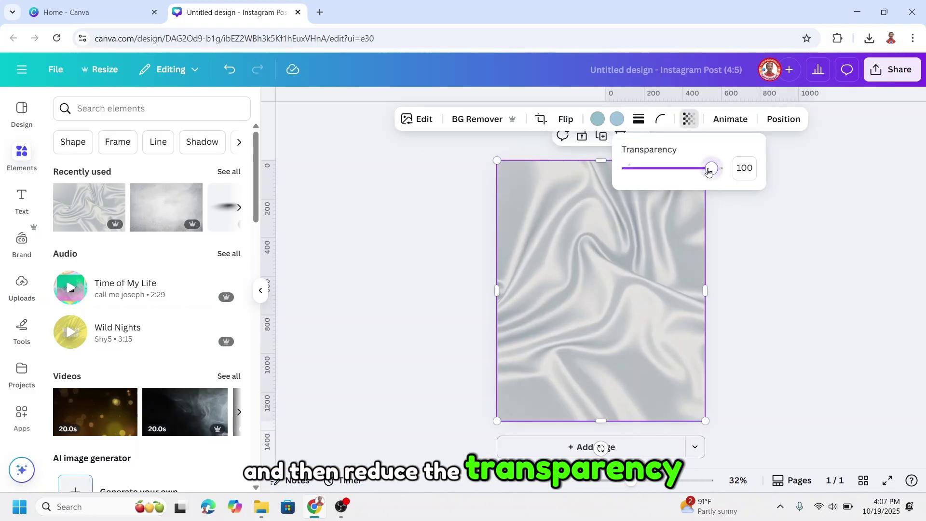
left_click_drag(701, 172, 640, 176)
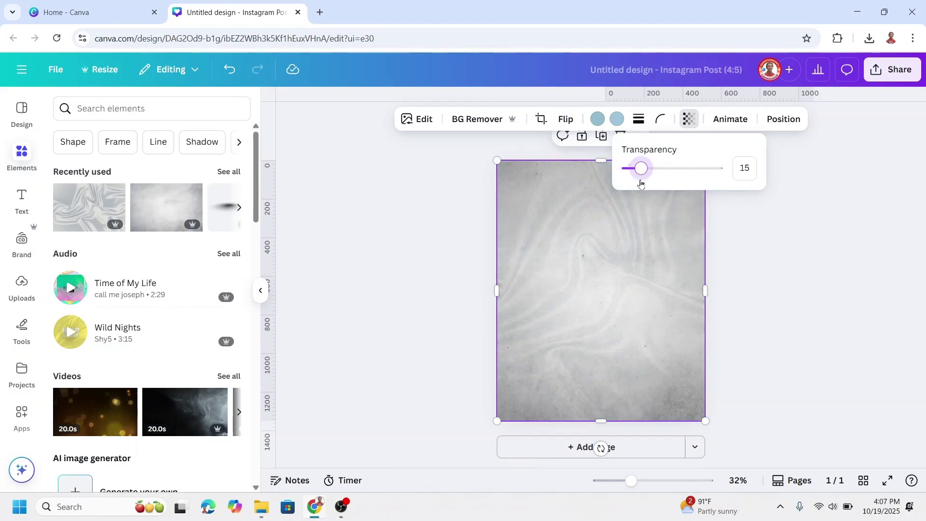
left_click(618, 308)
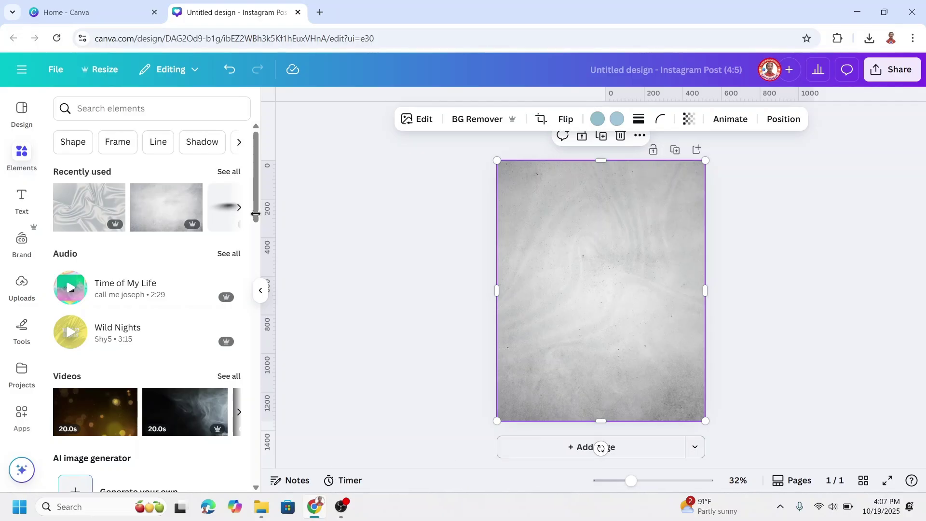
Add a heading reading BRONCOS and set its font to Yearbook Solid
left_click(23, 200)
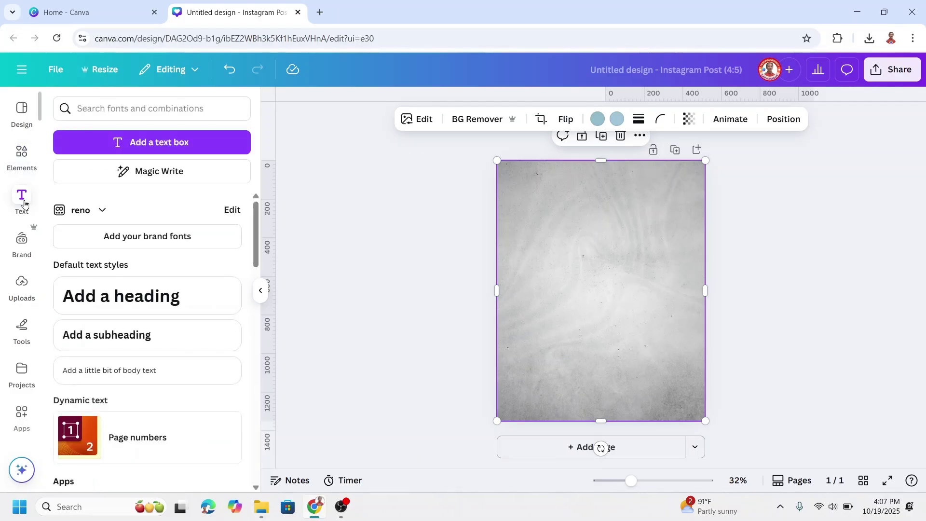
left_click(120, 296)
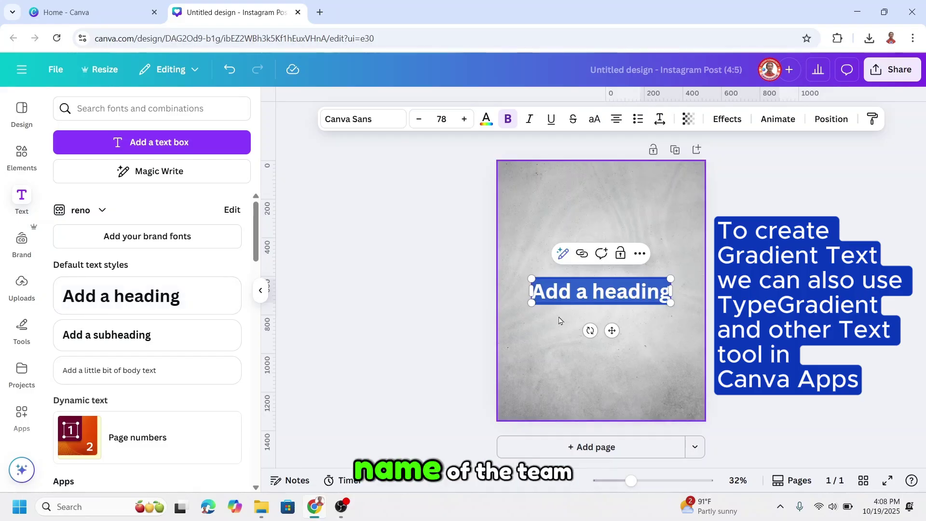
type("B")
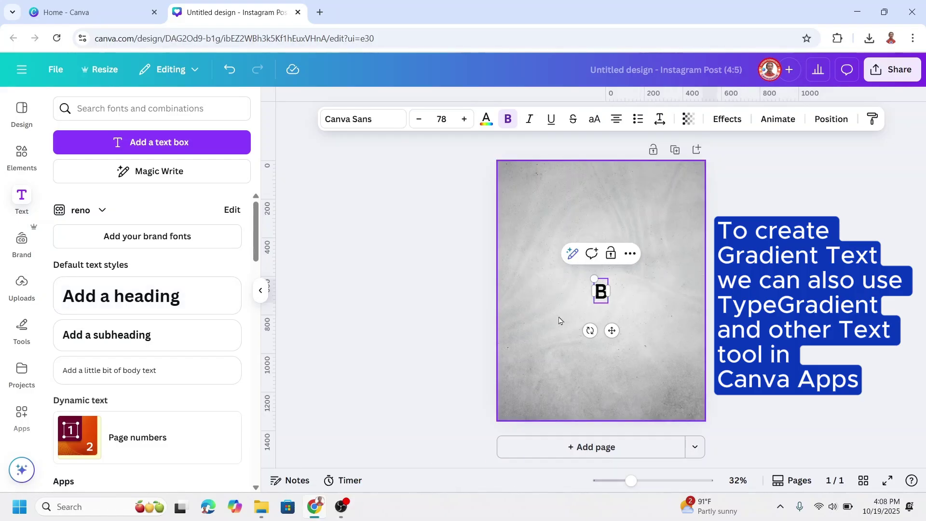
type("RONCOS")
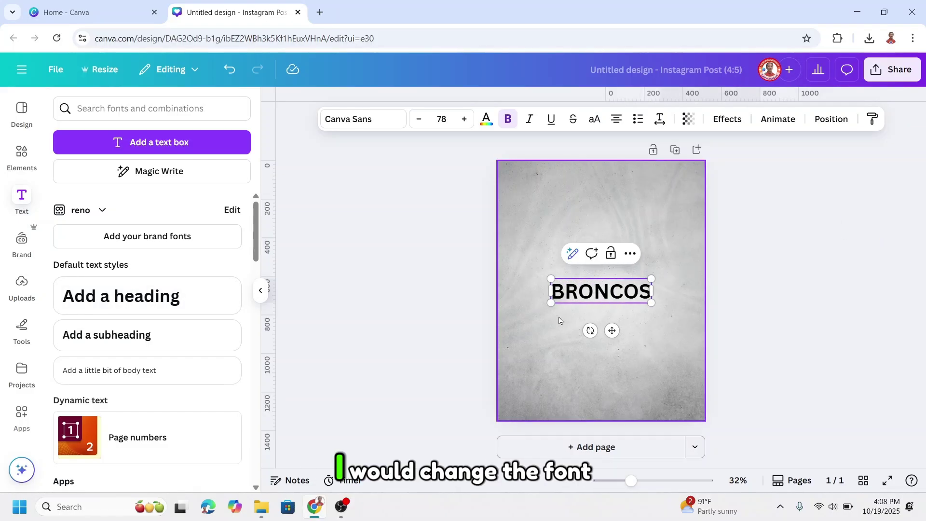
key("ctrl+a")
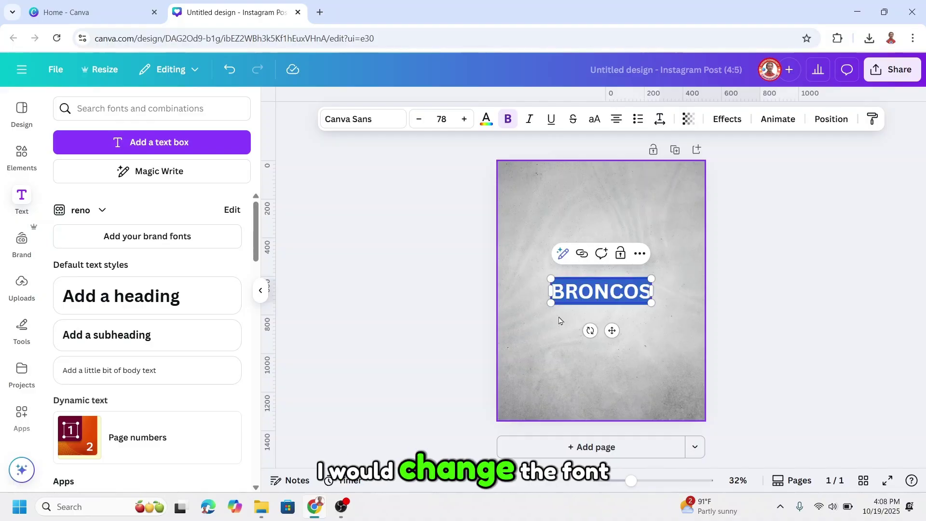
left_click(359, 121)
left_click(130, 269)
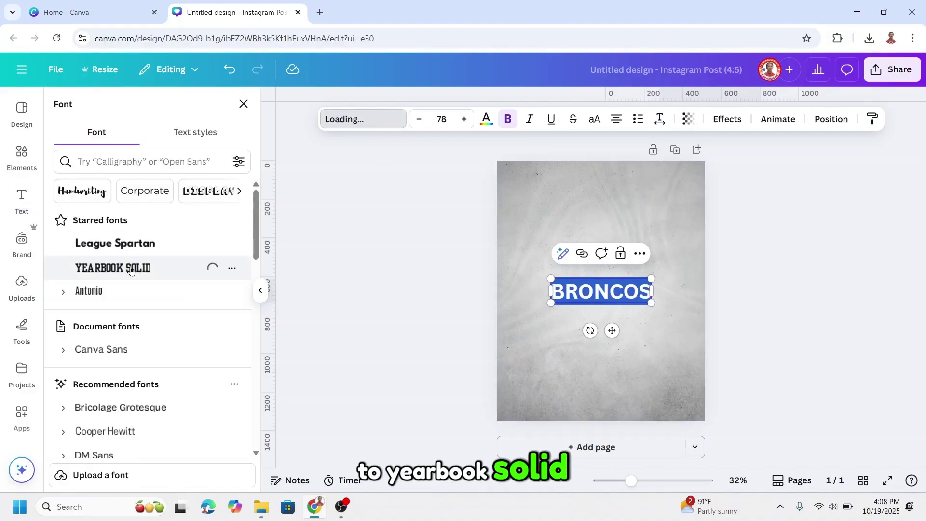
Give the BRONCOS text a white outline effect
left_click(729, 121)
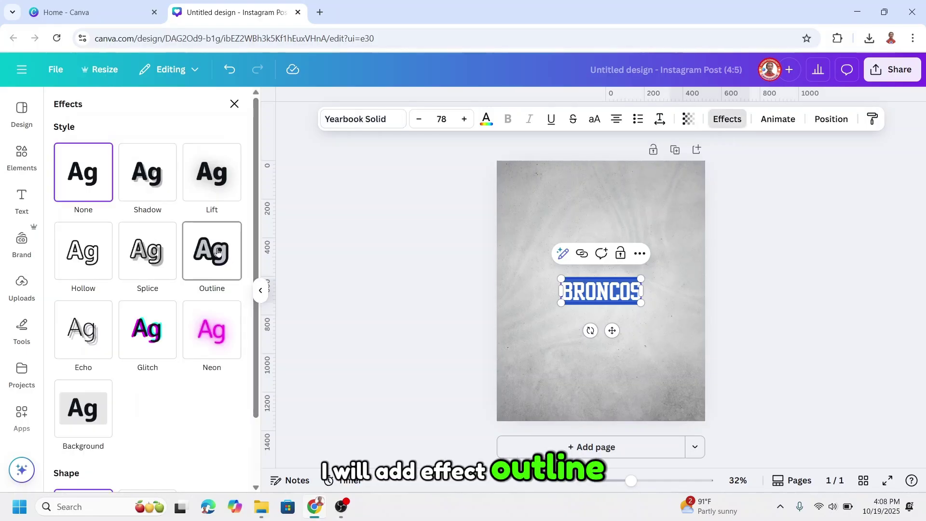
left_click(235, 263)
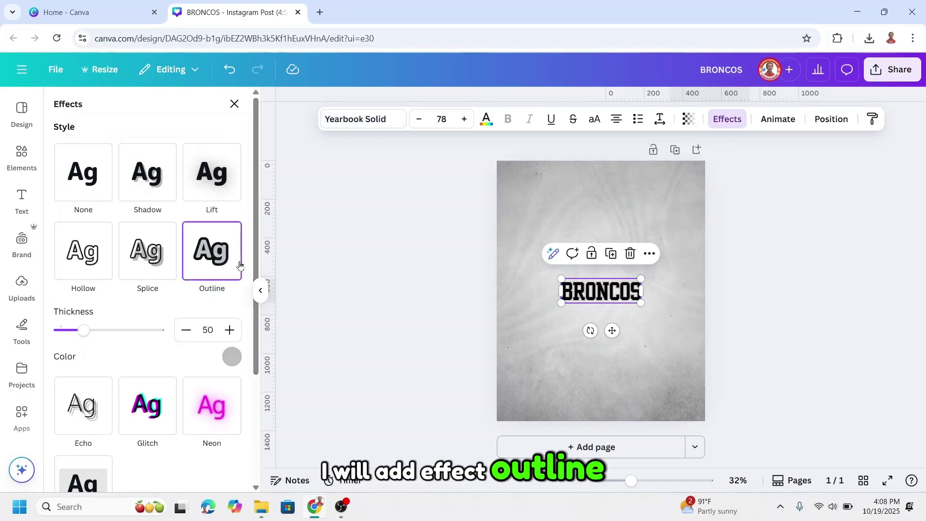
left_click(231, 356)
left_click(142, 213)
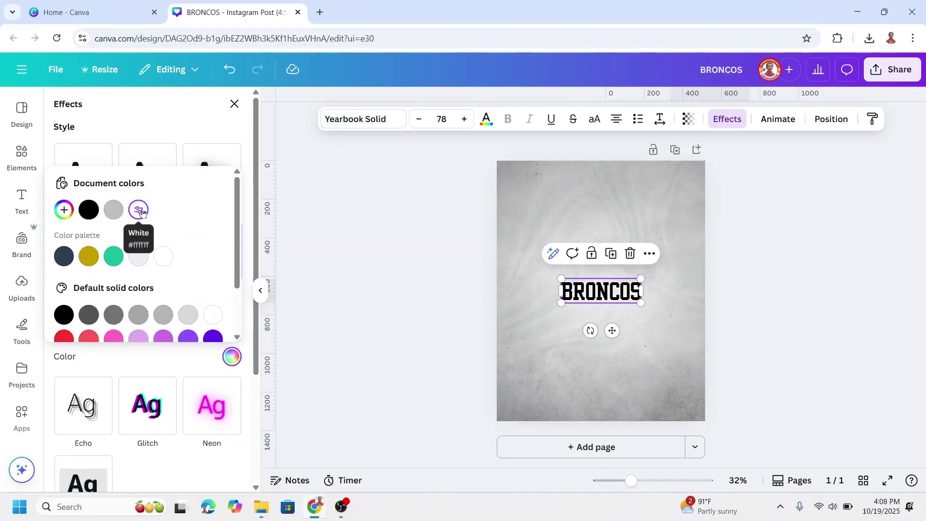
Rotate BRONCOS to run vertically, enlarge it to 241, and centre it on the page
left_click_drag(590, 330, 649, 412)
mouse_move(590, 252)
left_mouse_down()
mouse_move(553, 201)
mouse_move(561, 165)
mouse_move(603, 261)
left_mouse_up()
left_click_drag(602, 222, 604, 220)
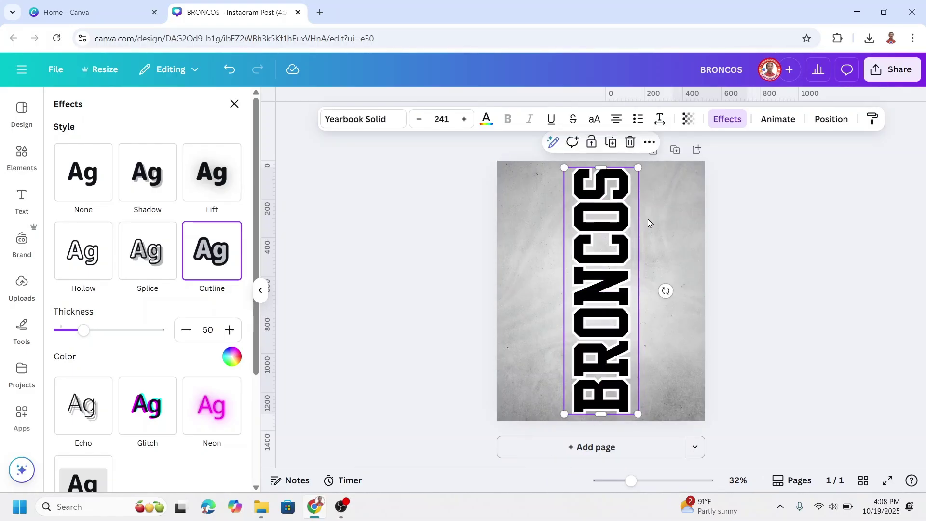
Switch the BRONCOS text colour to a gradient with navy blue #142AB8 as the first stop
left_click(487, 119)
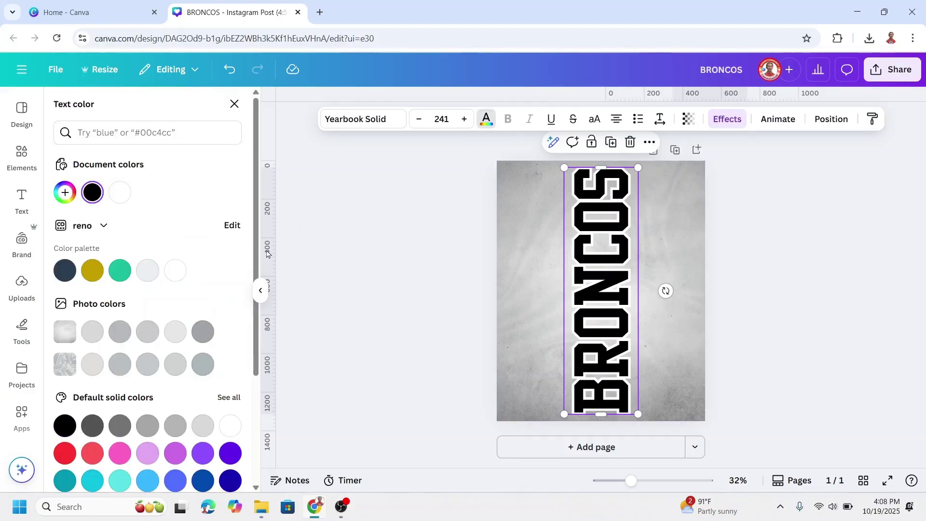
scroll(215, 451, "down", 3)
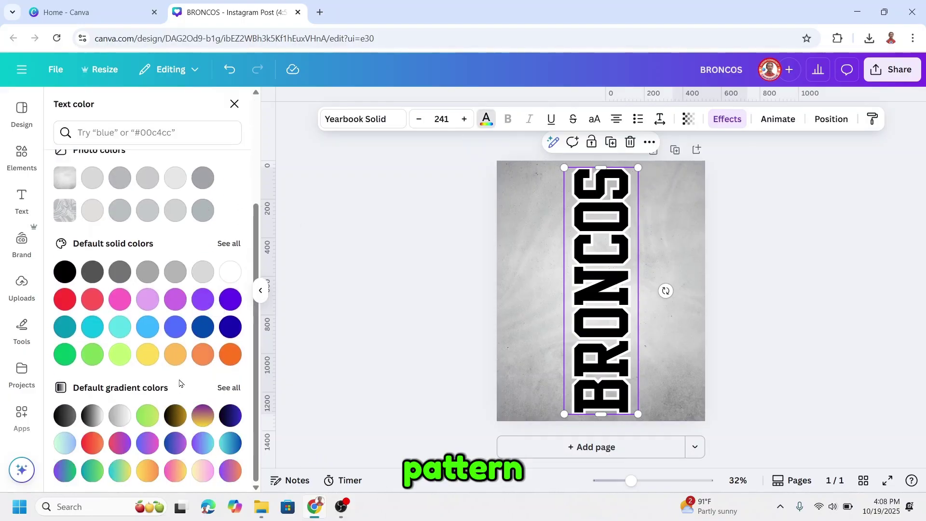
scroll(180, 384, "up", 3)
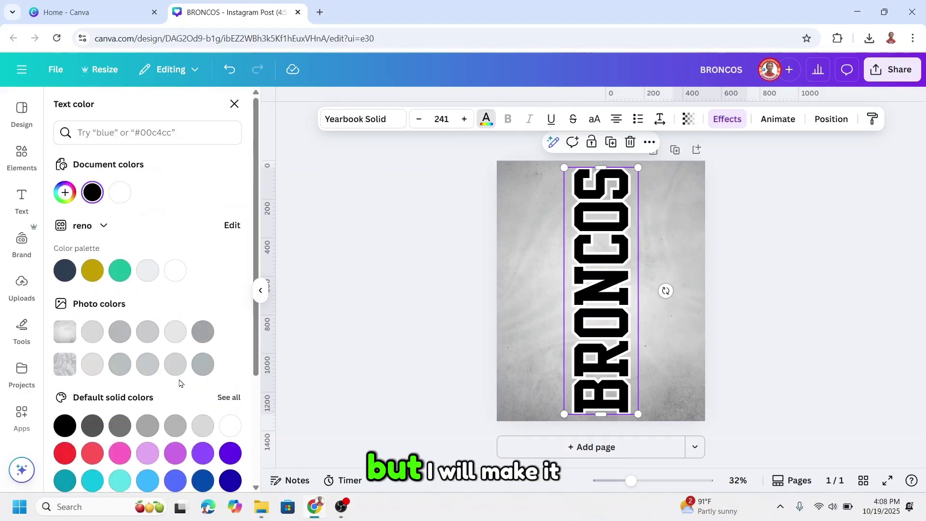
left_click(93, 194)
left_click(192, 226)
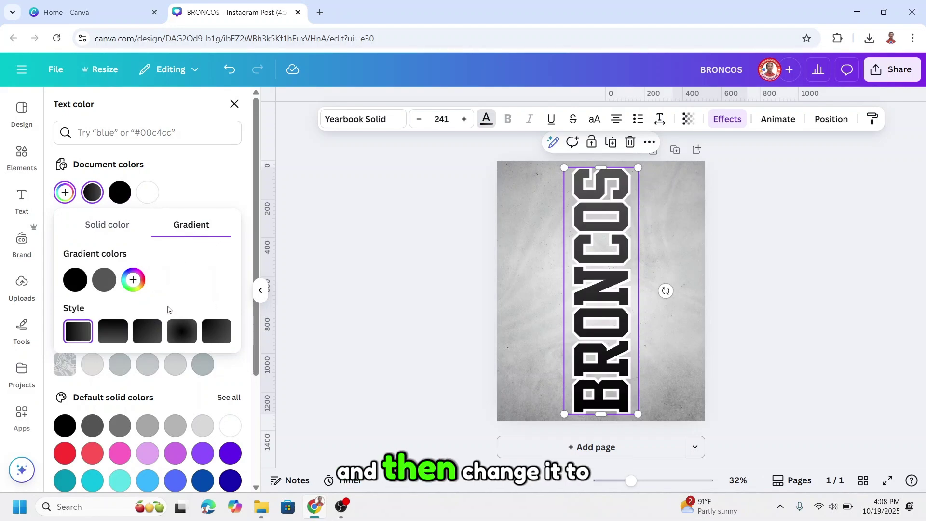
left_click(75, 281)
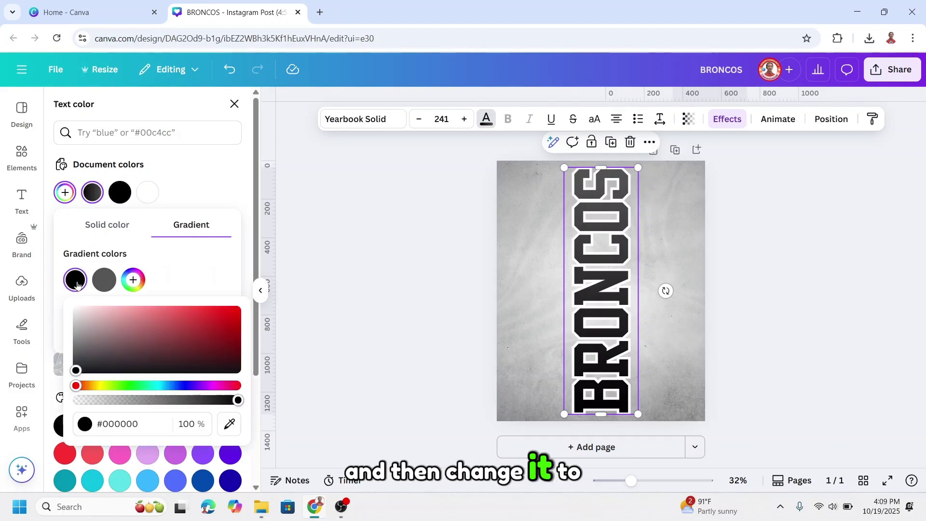
left_click(188, 387)
left_click(224, 329)
left_click(103, 298)
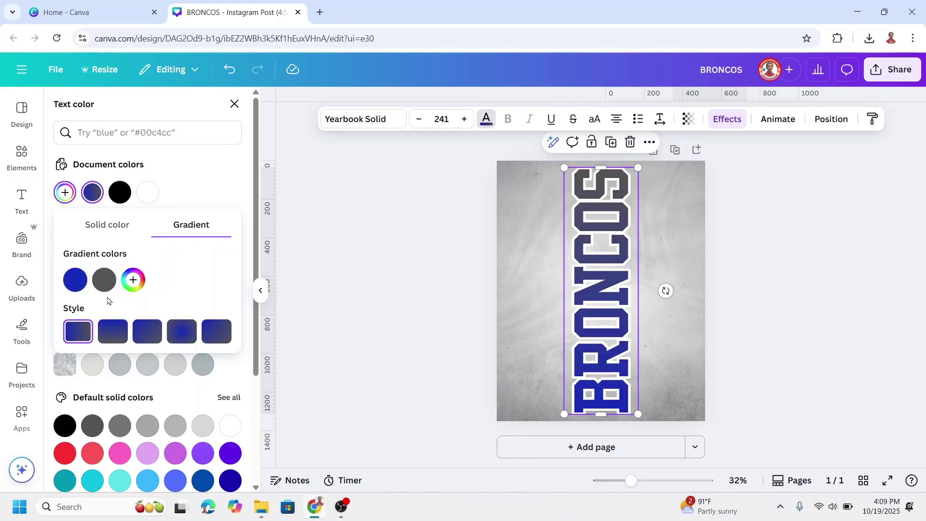
Set the second stop to orange #EB7C0A, add two more orange stops, then sample blue into the second
left_click(105, 281)
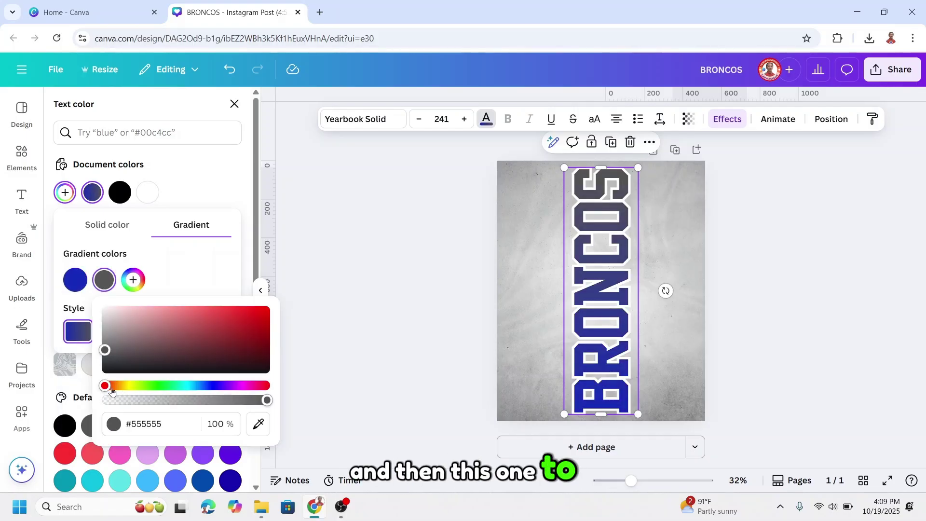
left_click_drag(111, 391, 121, 392)
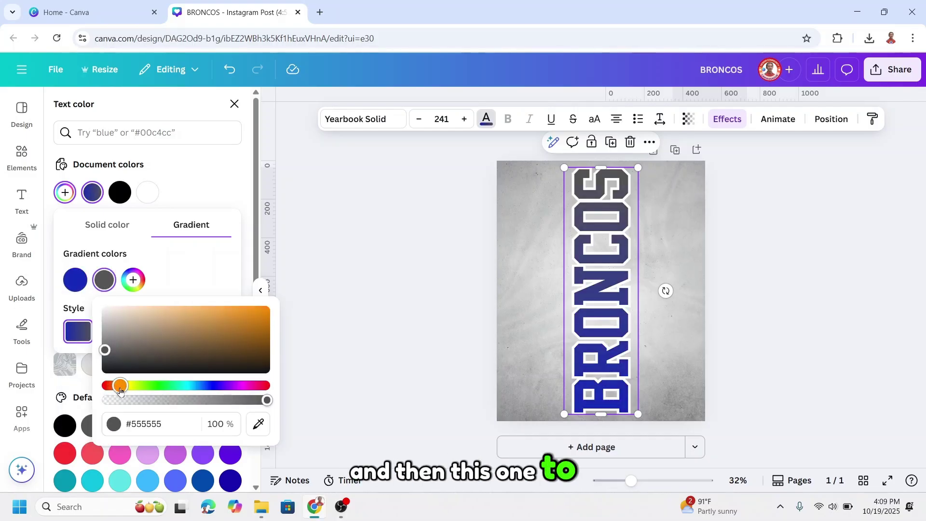
left_click(263, 315)
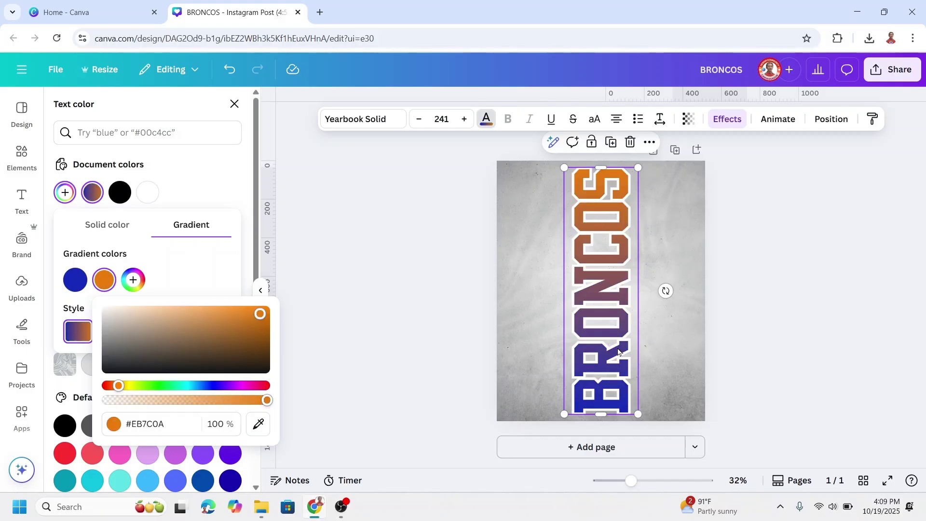
left_click(133, 281)
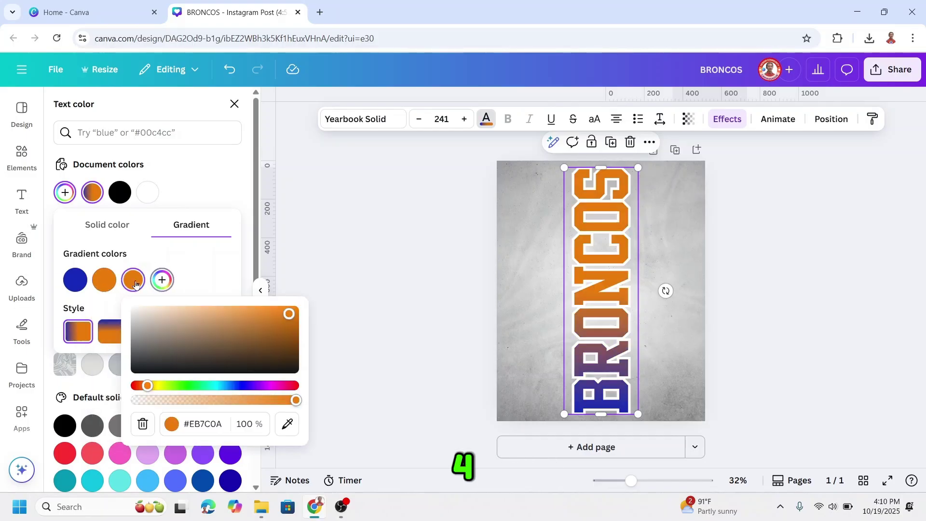
left_click(163, 281)
left_click(104, 282)
left_click(257, 426)
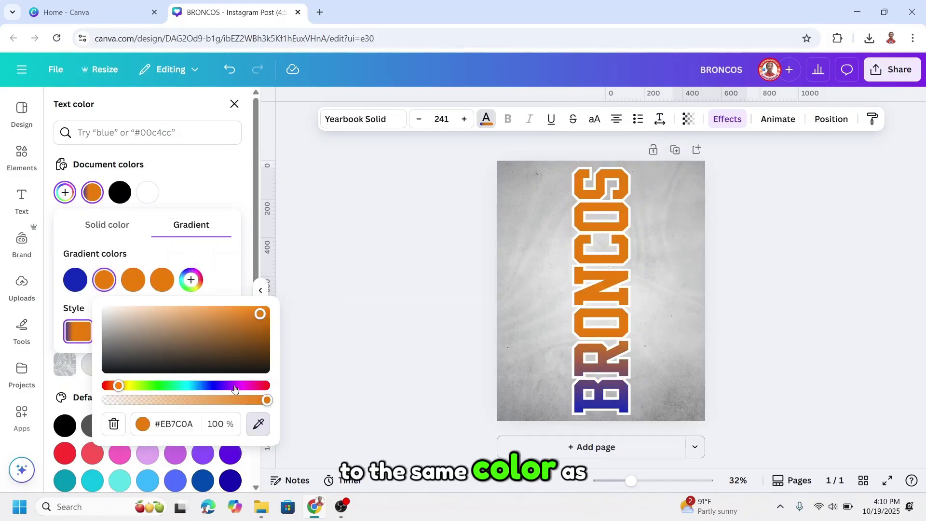
left_click(74, 285)
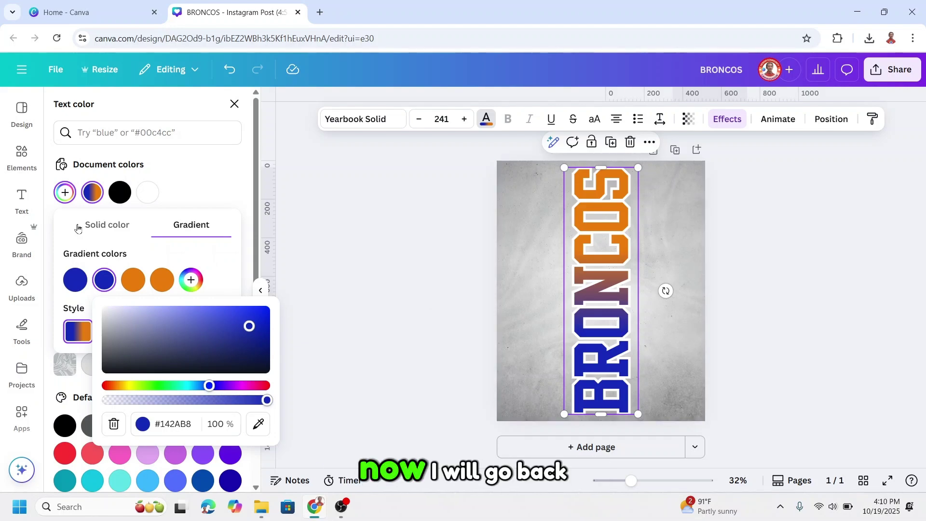
Add the black stallion photo, remove its background, and flip it horizontally
left_click(16, 155)
left_click(16, 156)
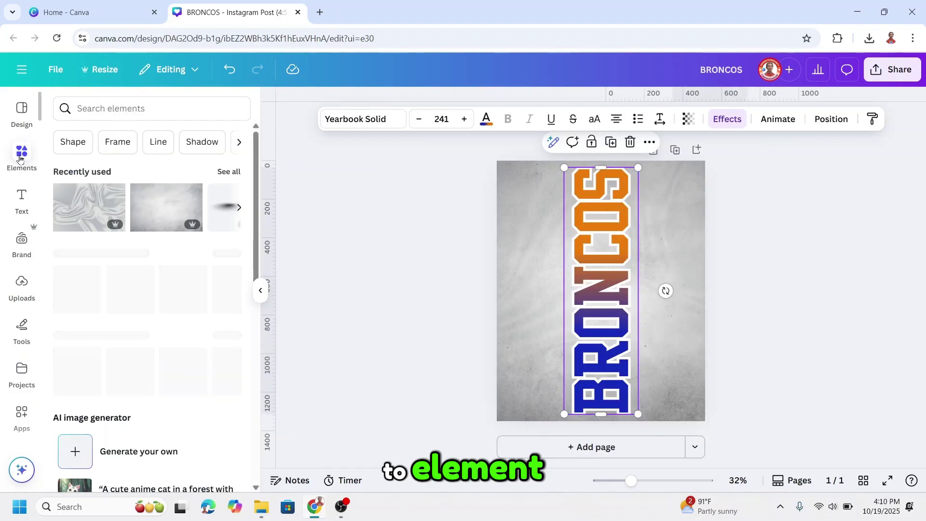
left_click(229, 173)
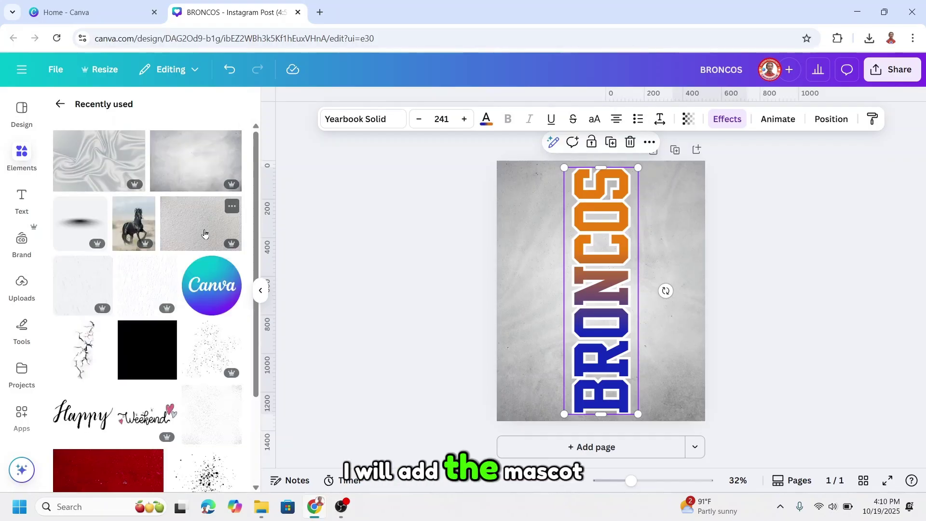
left_click(146, 209)
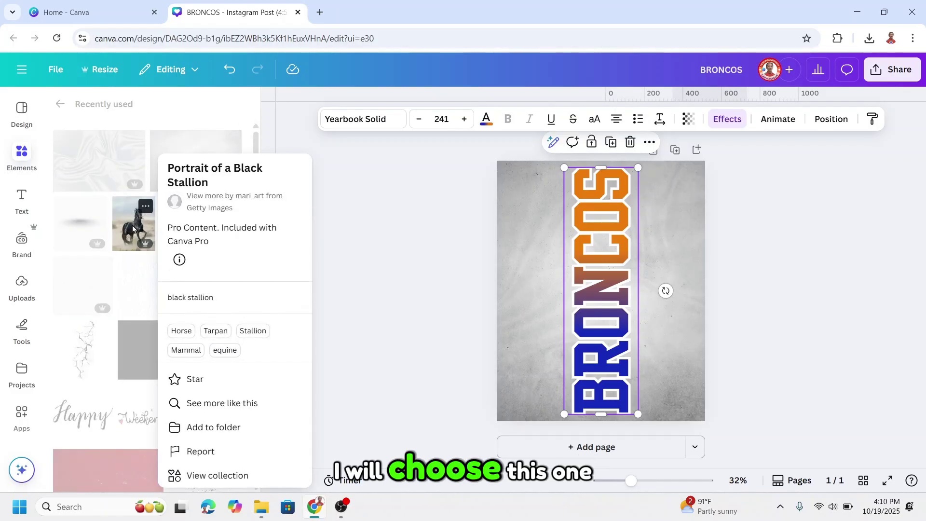
left_click(134, 226)
left_click(133, 227)
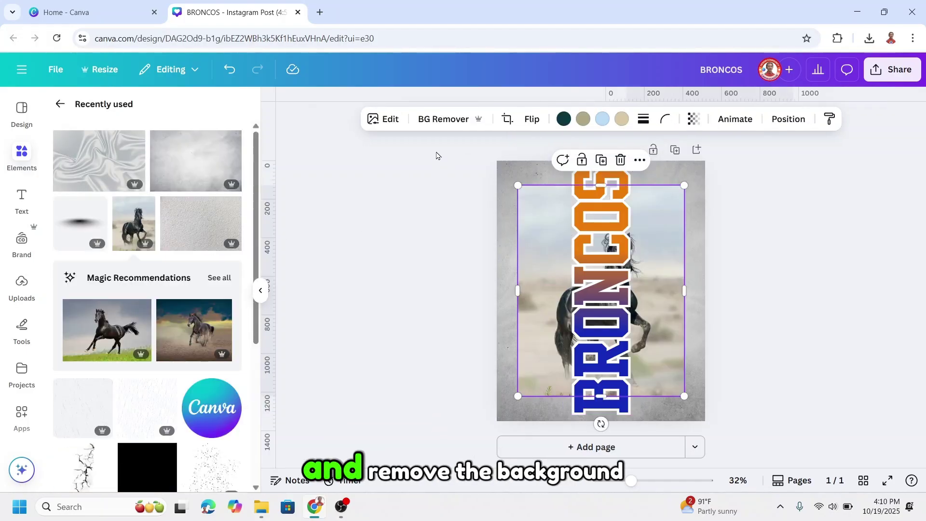
left_click(442, 118)
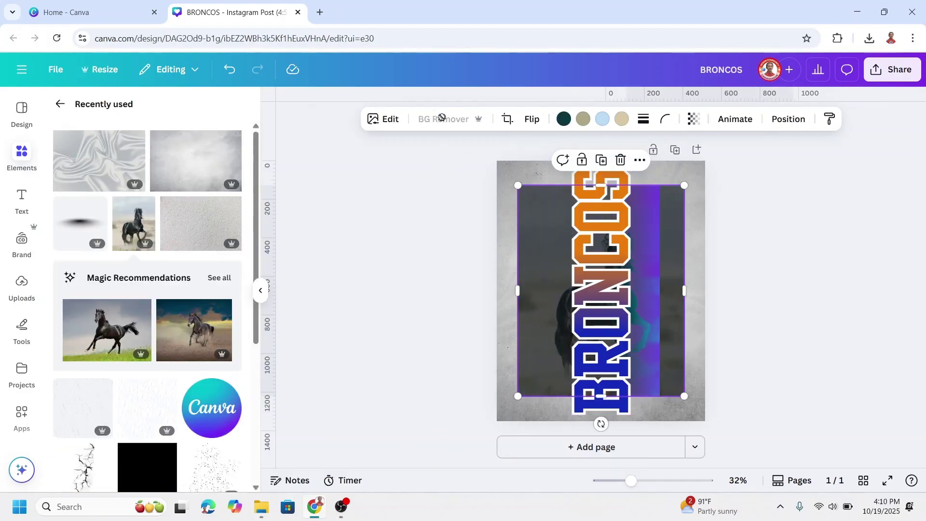
left_click(532, 119)
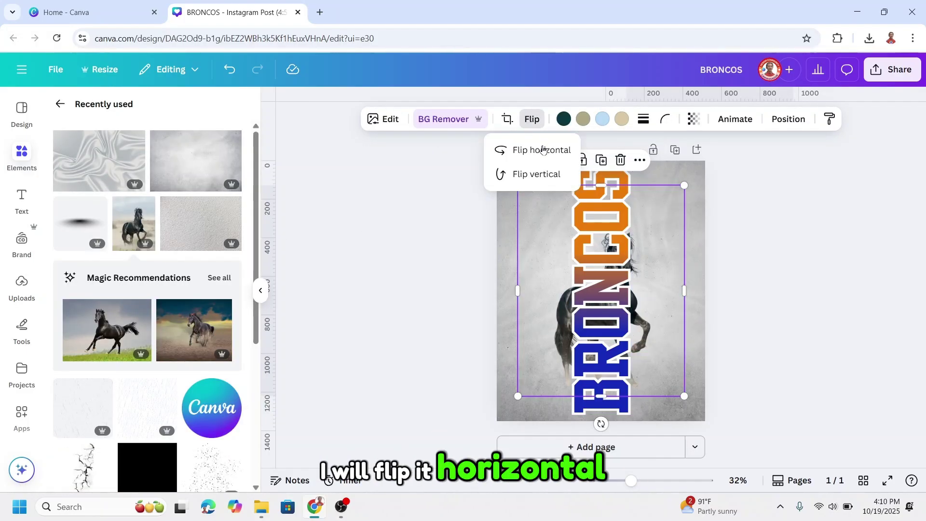
left_click(540, 150)
Enlarge and position the stallion behind BRONCOS, tilt it slightly, and set transparency to 50
left_click_drag(684, 185, 782, 145)
left_click_drag(691, 238, 652, 274)
left_click_drag(727, 421, 754, 455)
left_click_drag(686, 368, 667, 354)
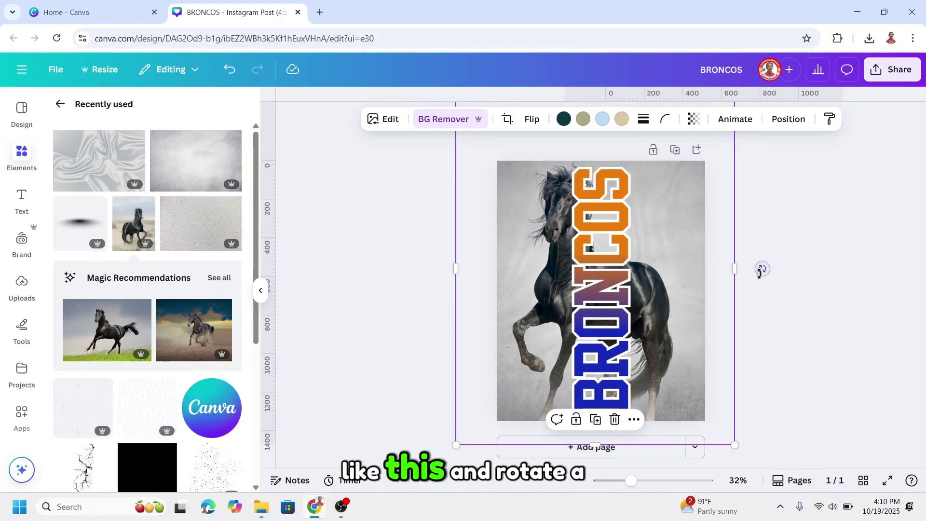
left_click_drag(762, 268, 762, 274)
left_click_drag(693, 294, 693, 293)
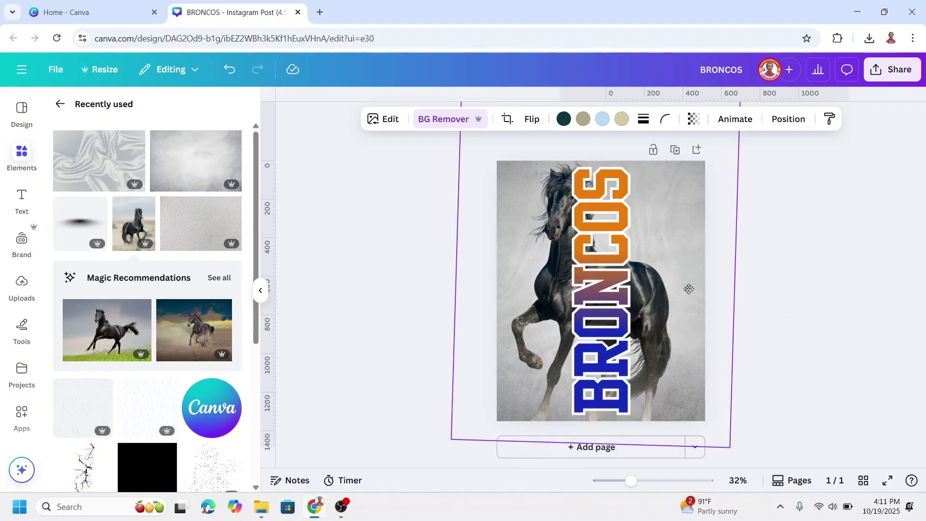
left_click(694, 119)
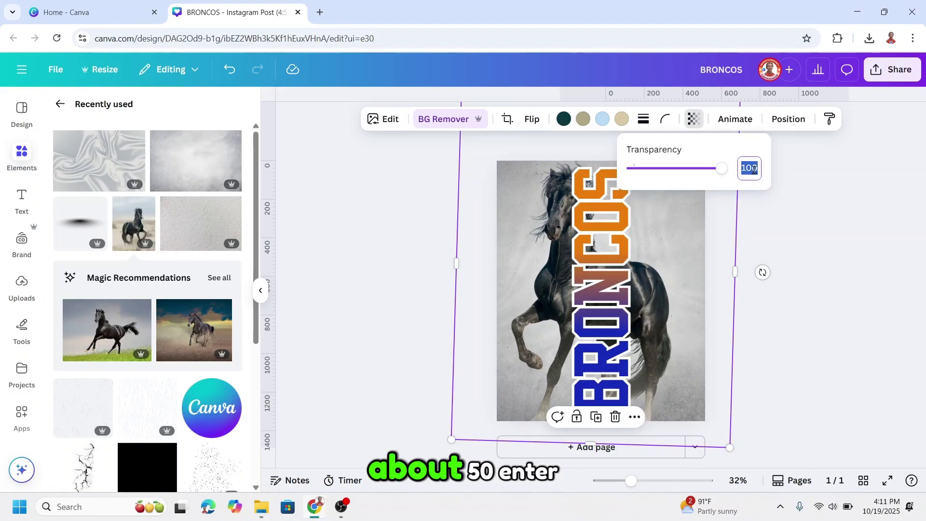
type("50")
key("Return")
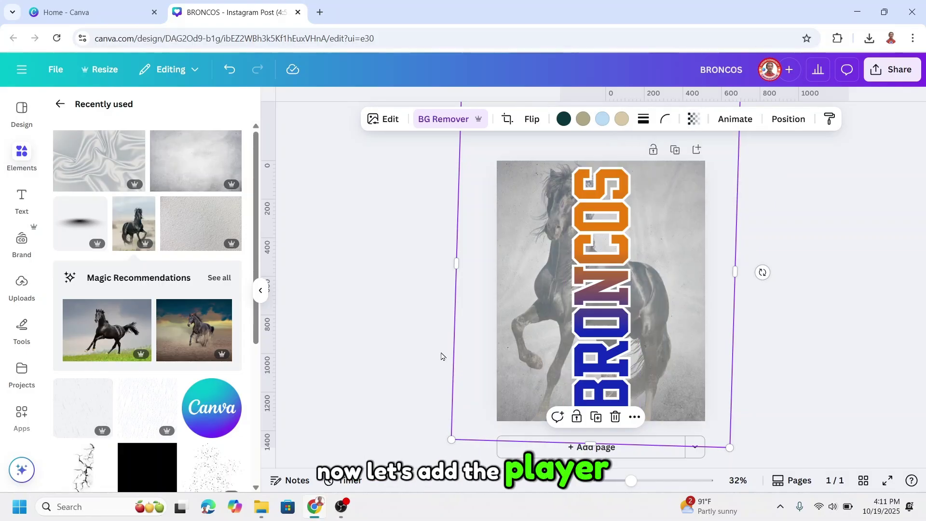
Add the standing number-33 player with background removed beside BRONCOS, plus a waist-cropped duplicate overlapping the lettering
left_click(22, 290)
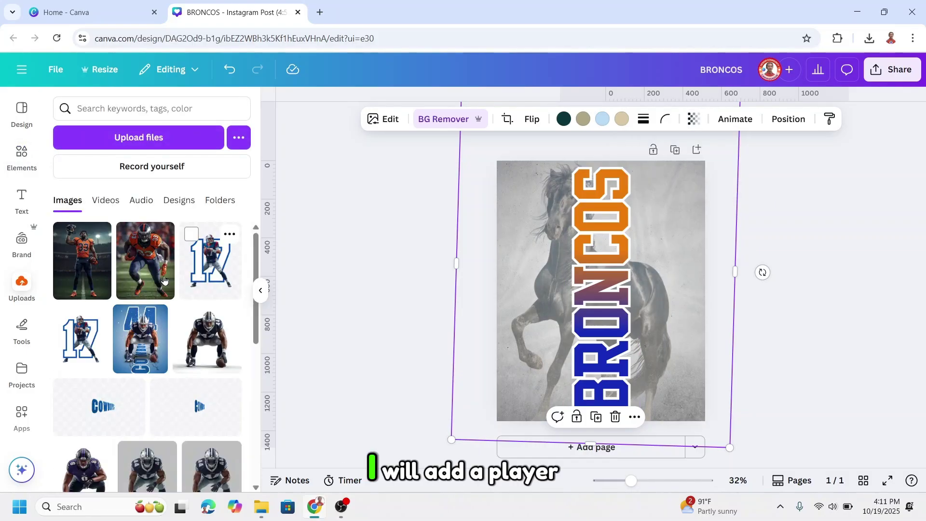
left_click(137, 279)
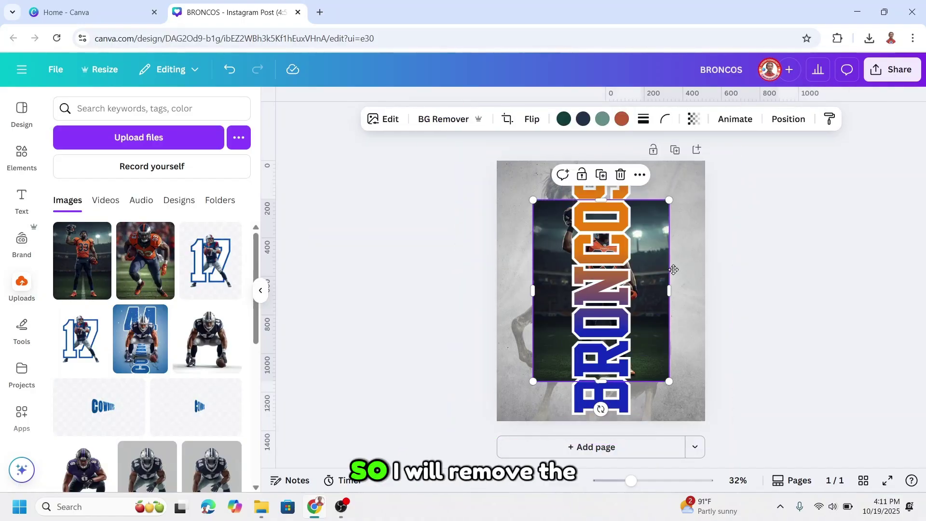
left_click_drag(684, 271, 726, 274)
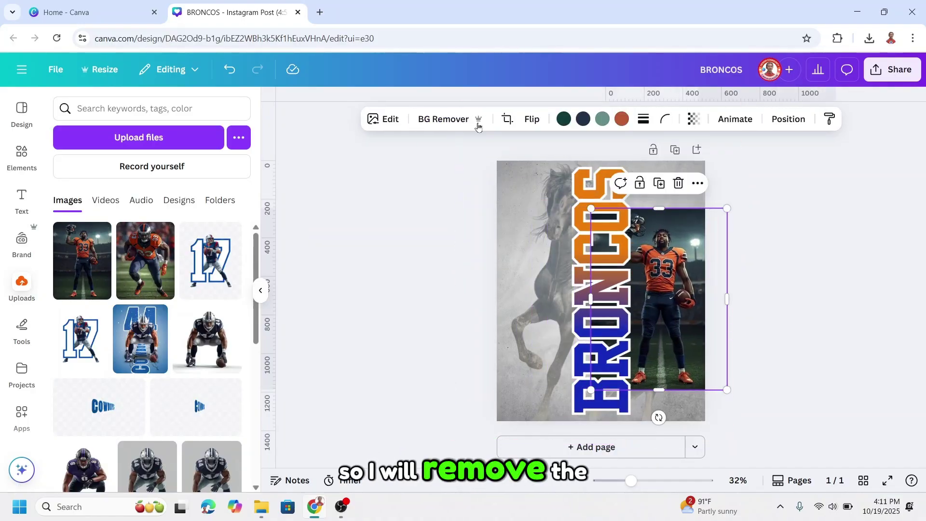
left_click(453, 121)
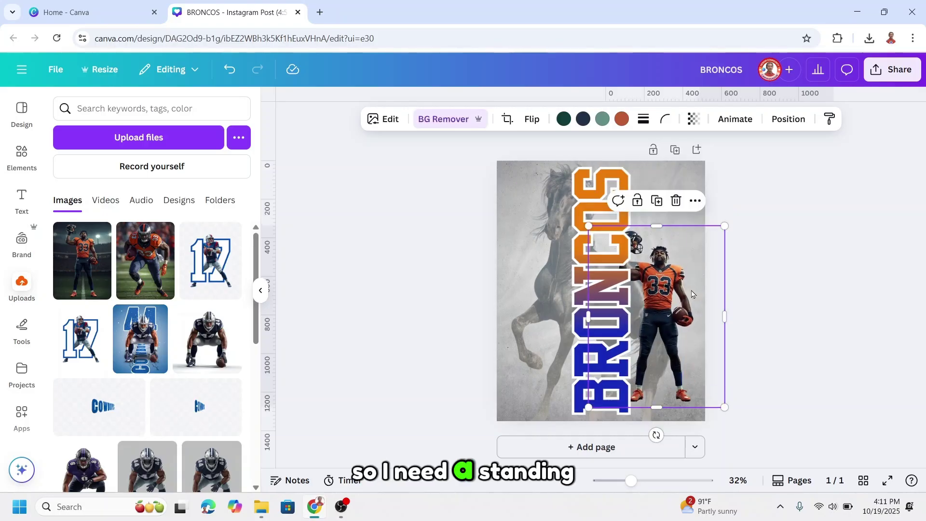
left_click_drag(725, 225, 748, 193)
mouse_move(669, 260)
left_mouse_down()
mouse_move(647, 259)
mouse_move(665, 276)
left_mouse_up()
left_click(644, 167)
left_click_drag(646, 390, 655, 283)
Add the running player photo with its background removed, then search apps for 'CLEANER'
left_click(785, 334)
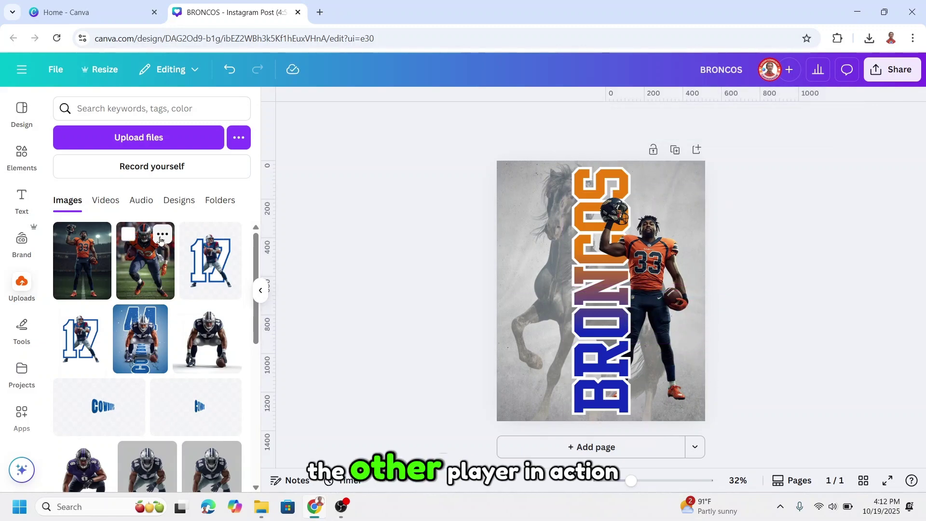
left_click(148, 265)
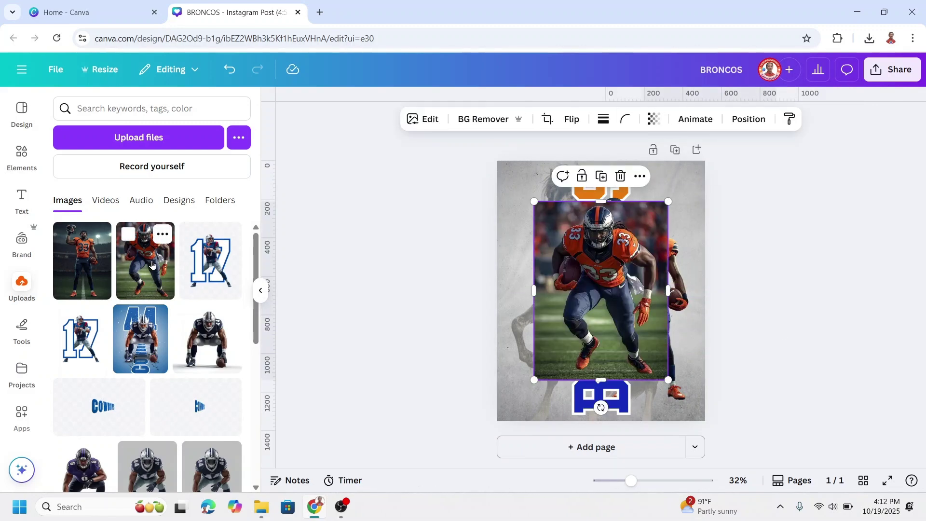
left_click(453, 119)
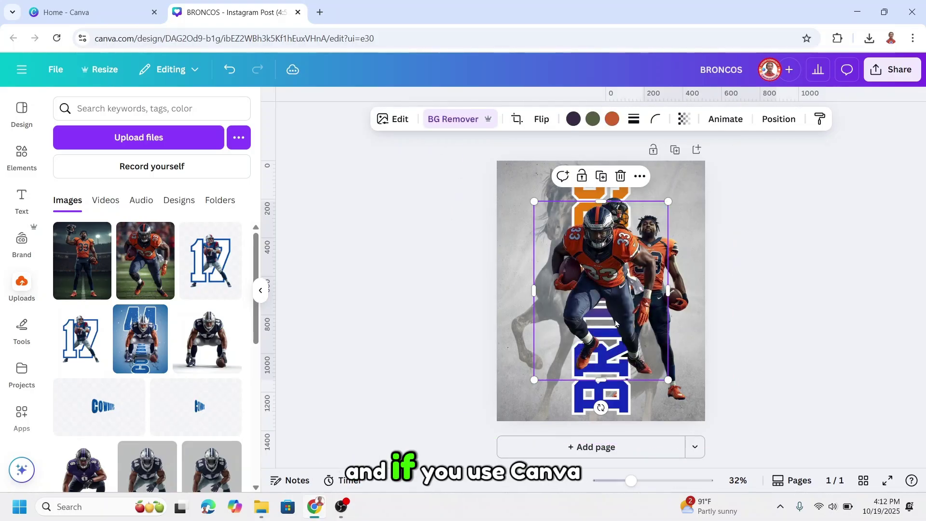
left_click(21, 415)
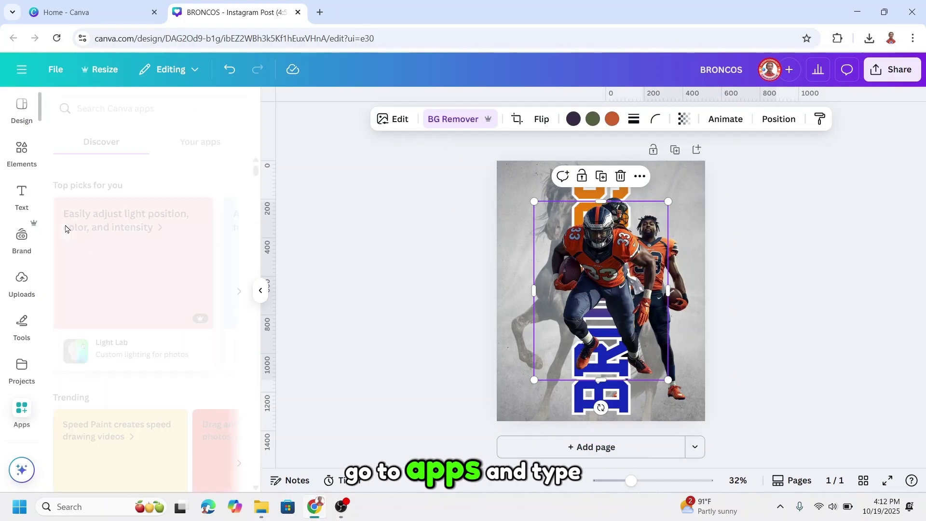
left_click(96, 109)
type("CLEANER")
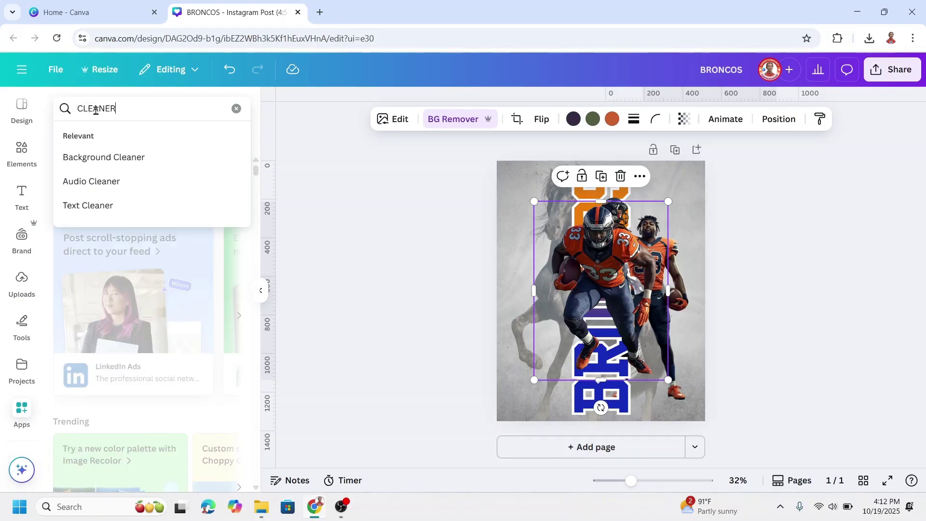
key("Return")
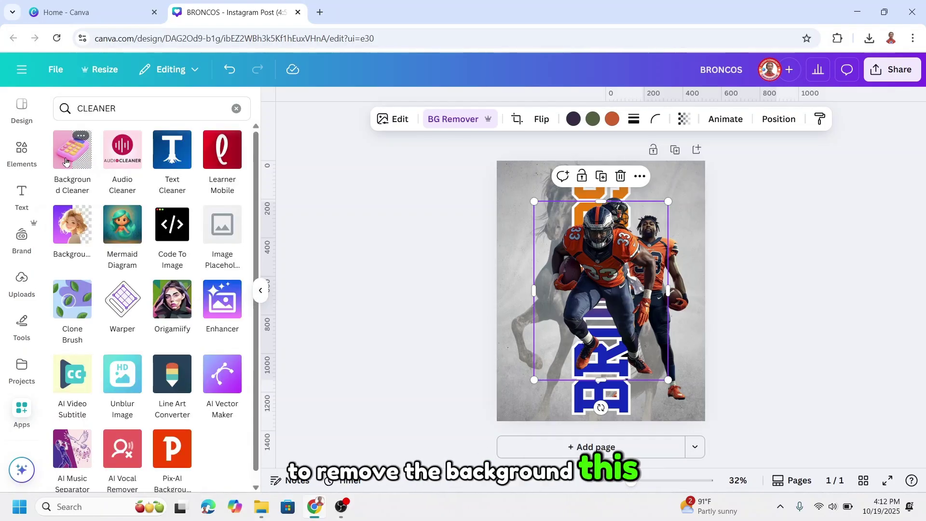
Move the running player to the lower left and shrink it over the BRONCOS lettering
left_click_drag(620, 269, 595, 312)
left_click_drag(639, 247, 614, 281)
left_click_drag(571, 342, 583, 336)
Select BRONCOS and both players in Layers, scale them down together to 233, then lower the running player
left_click(779, 120)
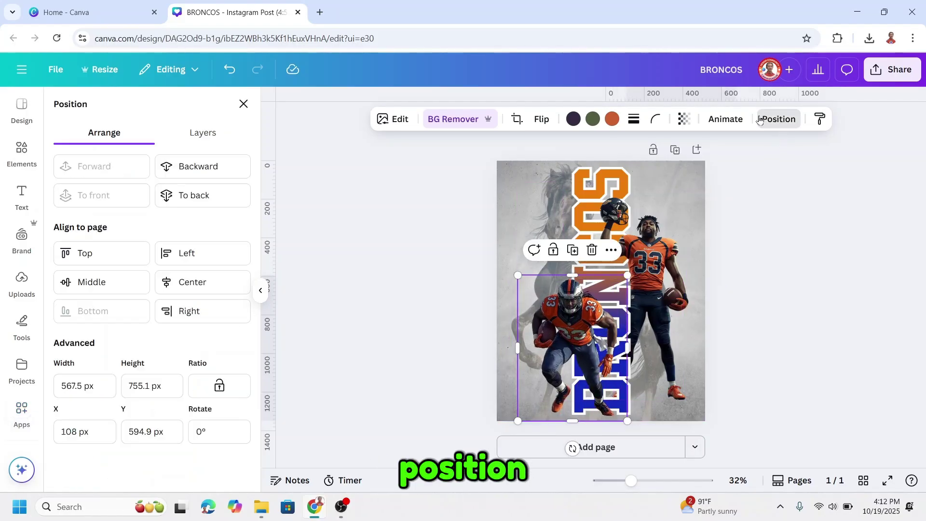
left_click(206, 145)
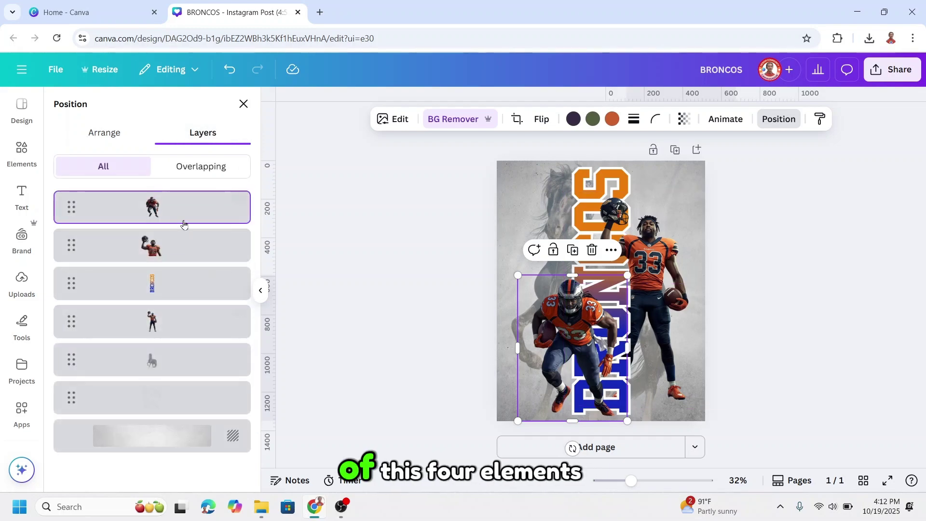
left_click(161, 329, "shift")
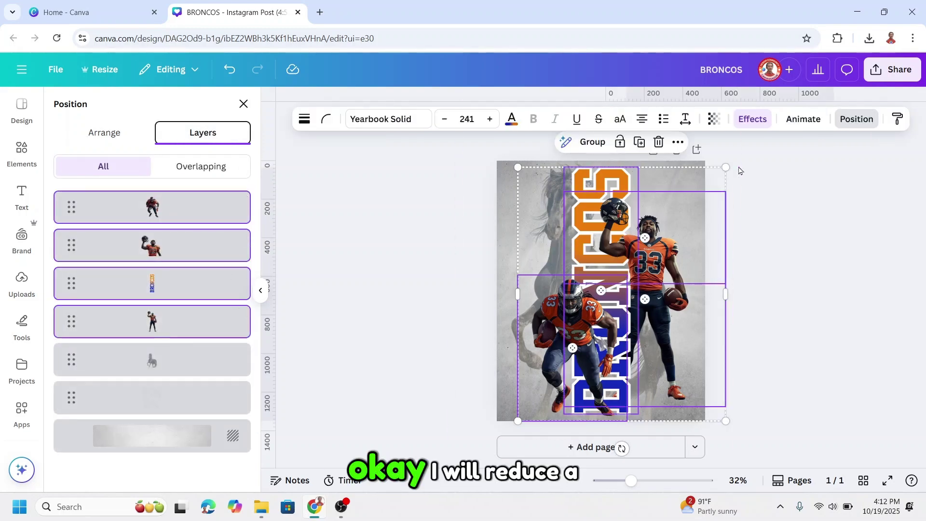
left_click_drag(725, 170, 720, 173)
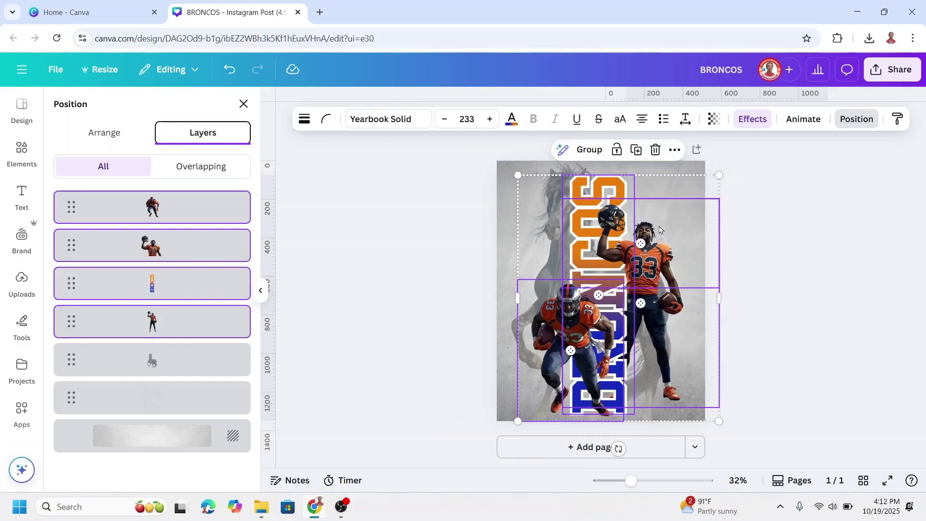
left_click_drag(660, 228, 664, 226)
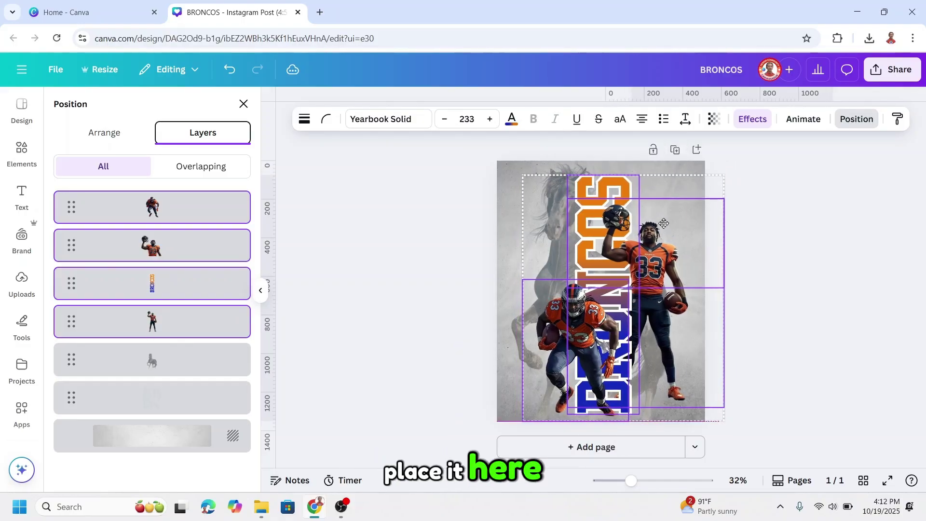
left_click(577, 310)
left_click_drag(578, 308, 579, 314)
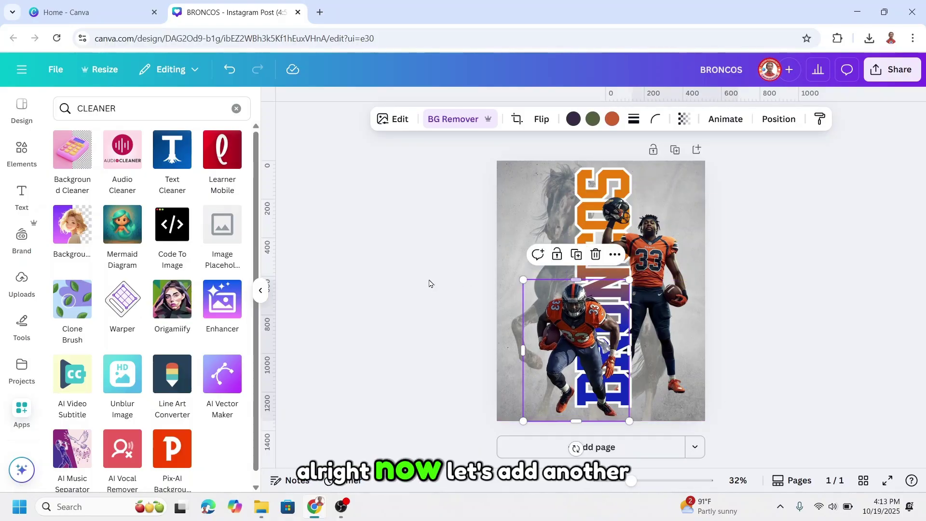
Add a Black Shadow Gradient, flatten it, and place duplicates beneath the players' feet
left_click(22, 152)
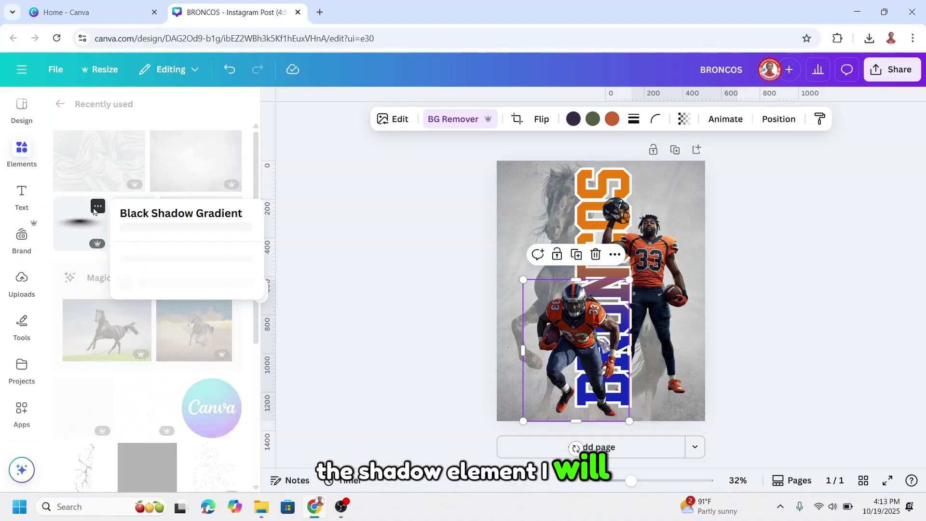
left_click(78, 231)
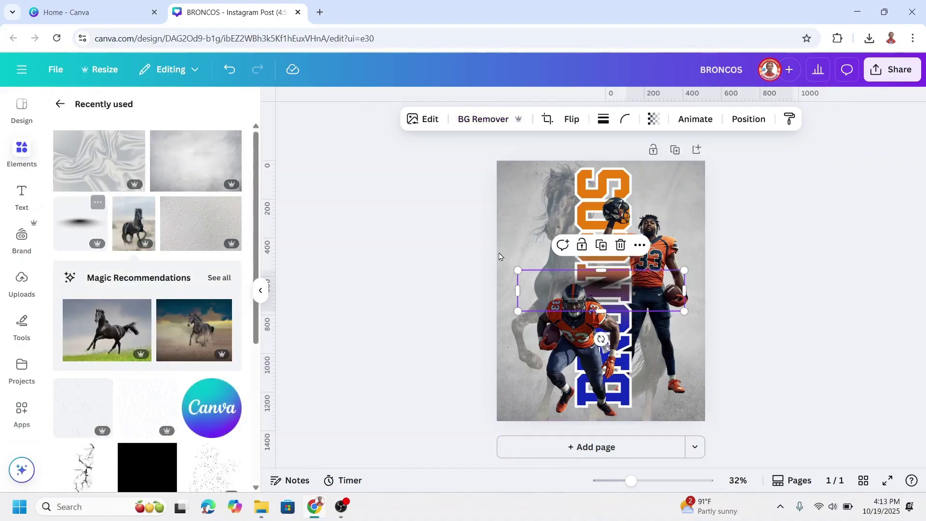
left_click_drag(636, 290, 618, 417)
left_click(563, 377)
left_click(608, 388)
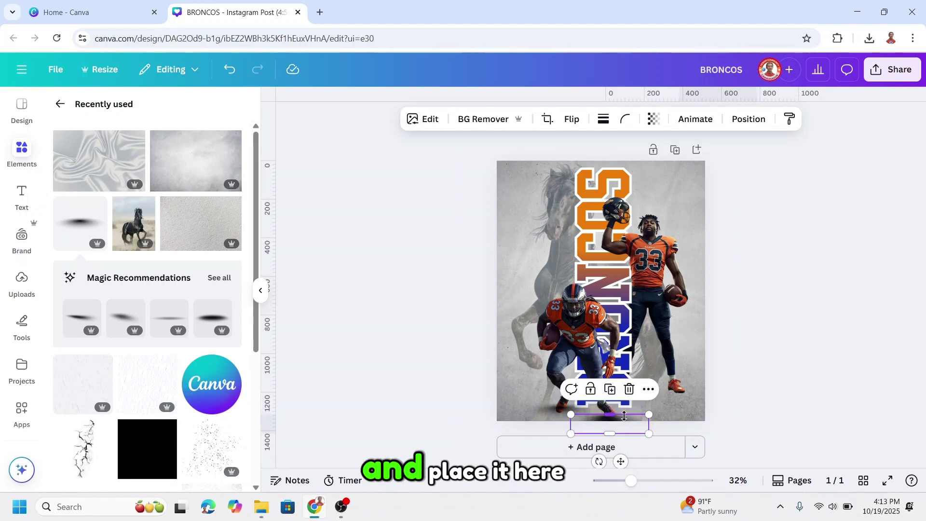
left_click_drag(625, 428, 686, 394)
Add the Black ink splatter element behind the standing player and duplicate it for the running player
scroll(171, 252, "down", 3)
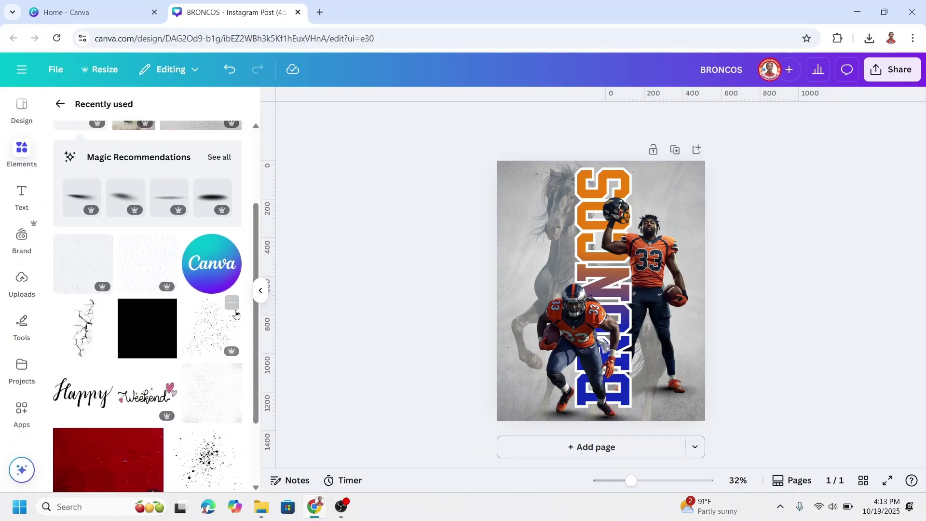
left_click(232, 308)
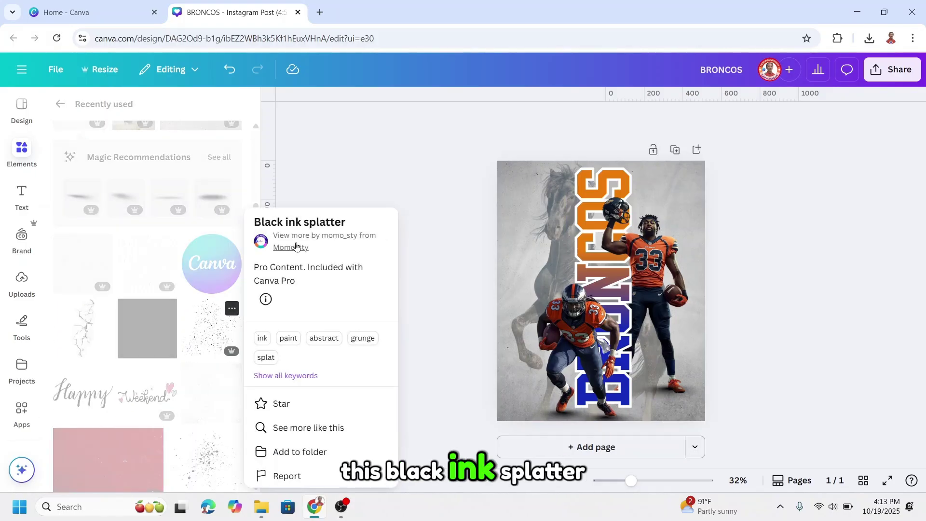
left_click(213, 333)
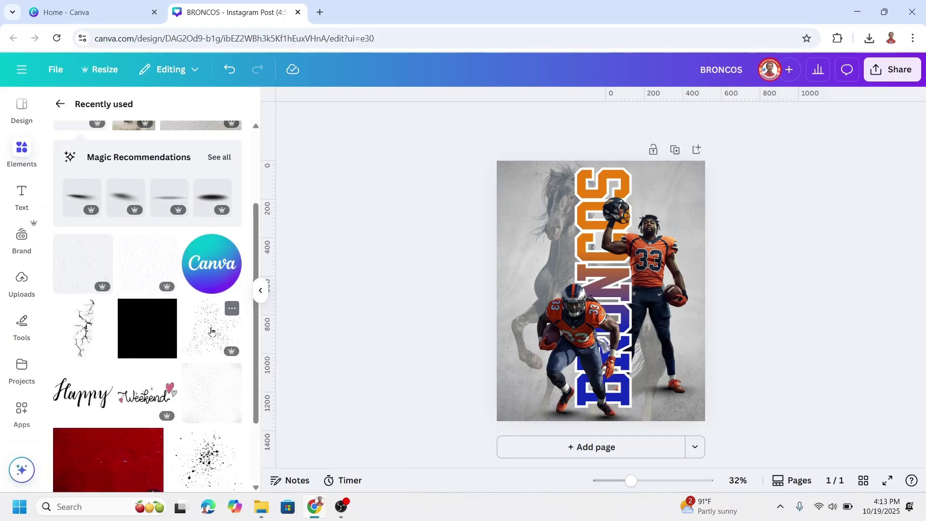
left_click(211, 331)
left_click_drag(599, 309, 570, 351)
left_click(567, 209)
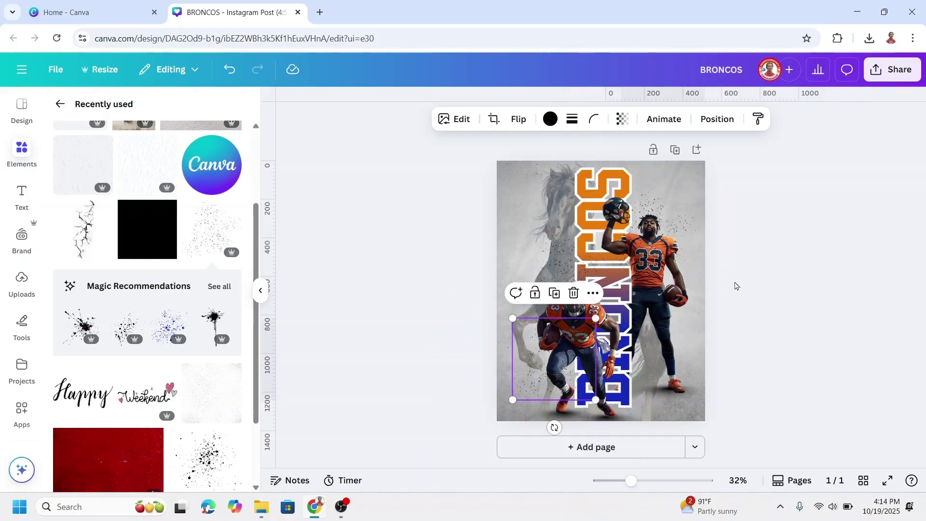
In the Layers list, move all three shadow layers below the player layers
left_click(716, 120)
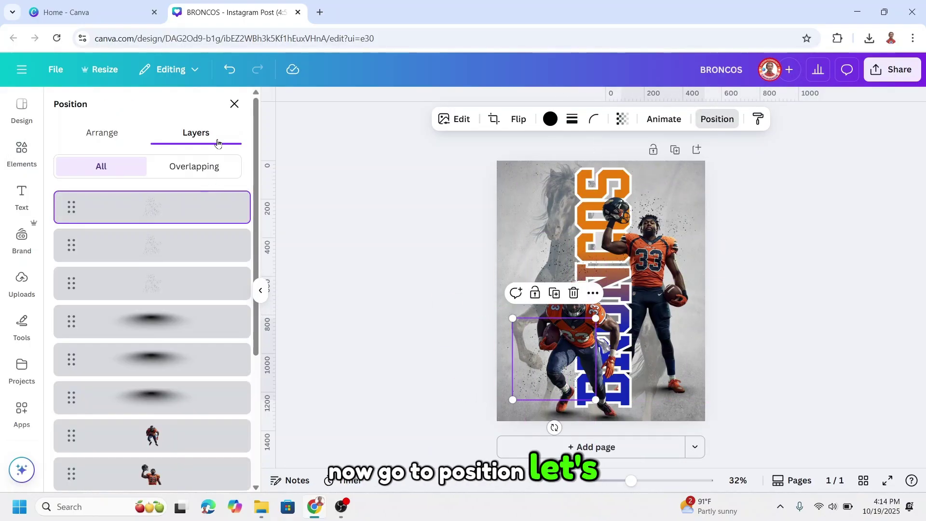
scroll(193, 213, "down", 2)
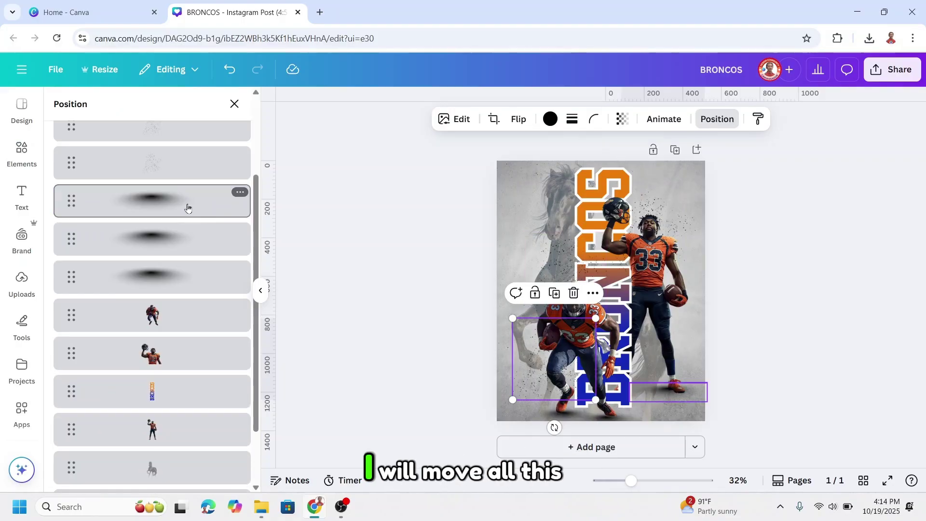
left_click(187, 208)
scroll(187, 208, "up", 2)
left_click(183, 375, "shift")
scroll(188, 362, "down", 1)
left_click(192, 355, "shift")
scroll(184, 289, "down", 2)
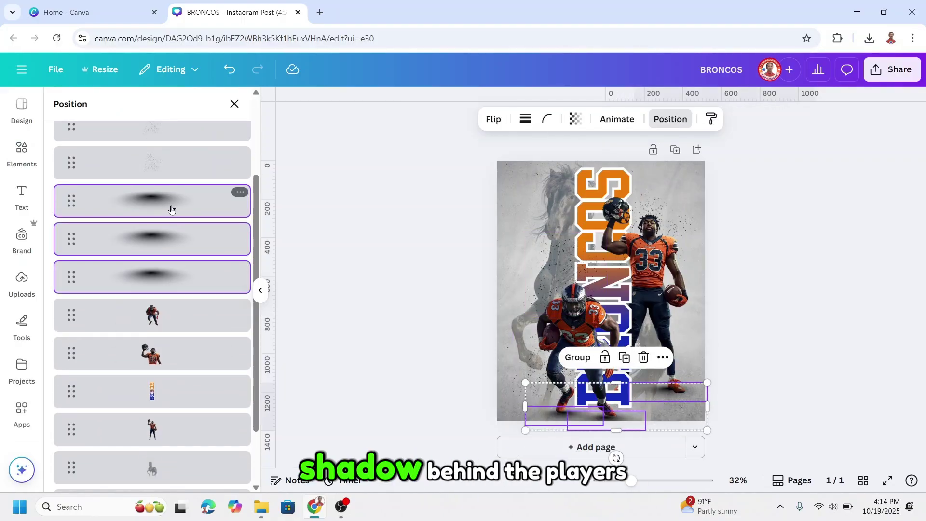
left_click_drag(170, 206, 179, 393)
Line up each shadow under the standing and running players' feet
left_click(184, 344)
scroll(187, 289, "down", 1)
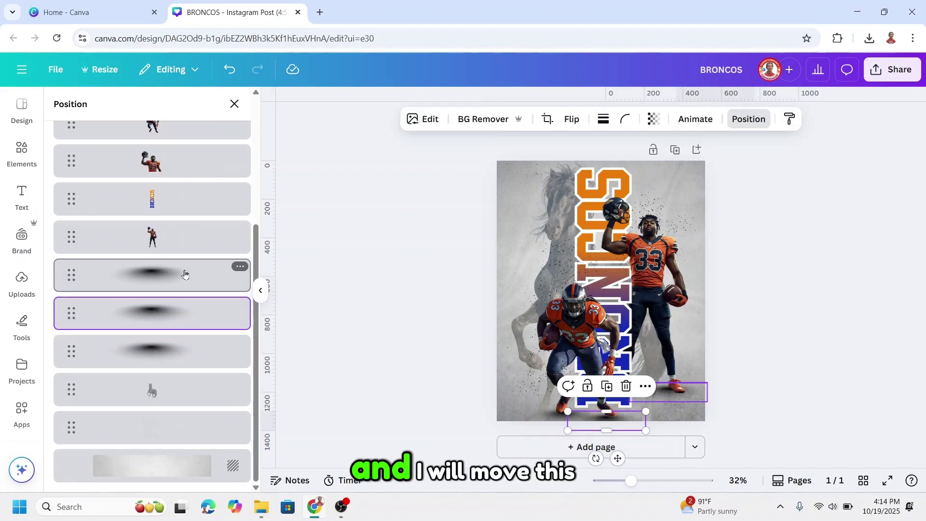
left_click(185, 274)
left_click_drag(695, 392, 703, 394)
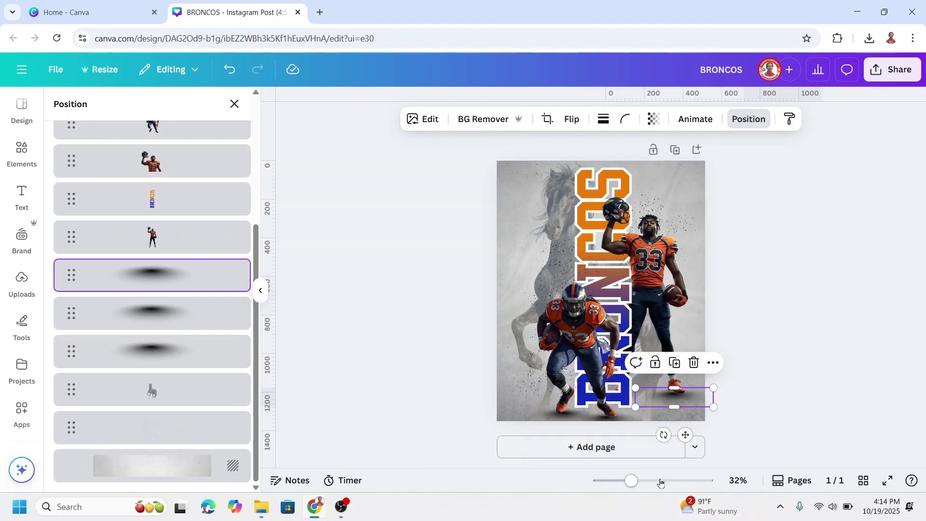
left_click_drag(631, 481, 659, 481)
scroll(771, 392, "down", 4)
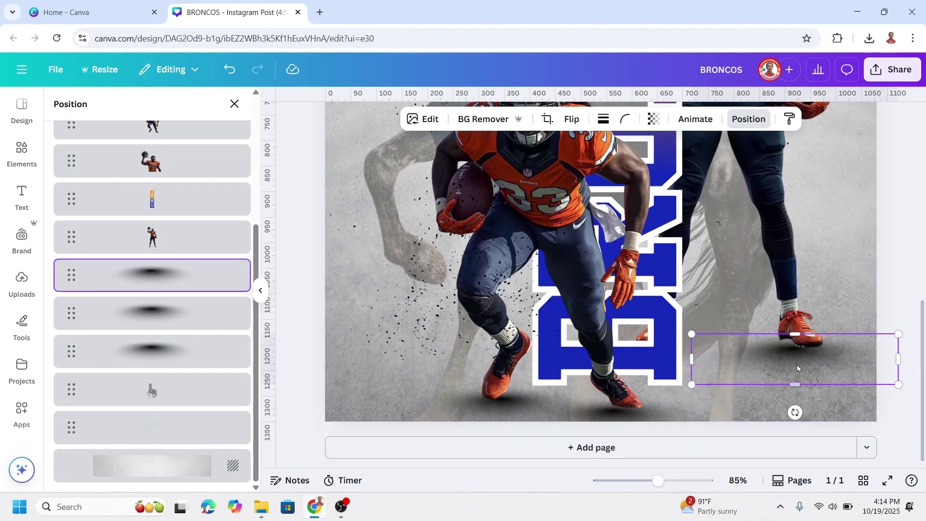
left_click(844, 343)
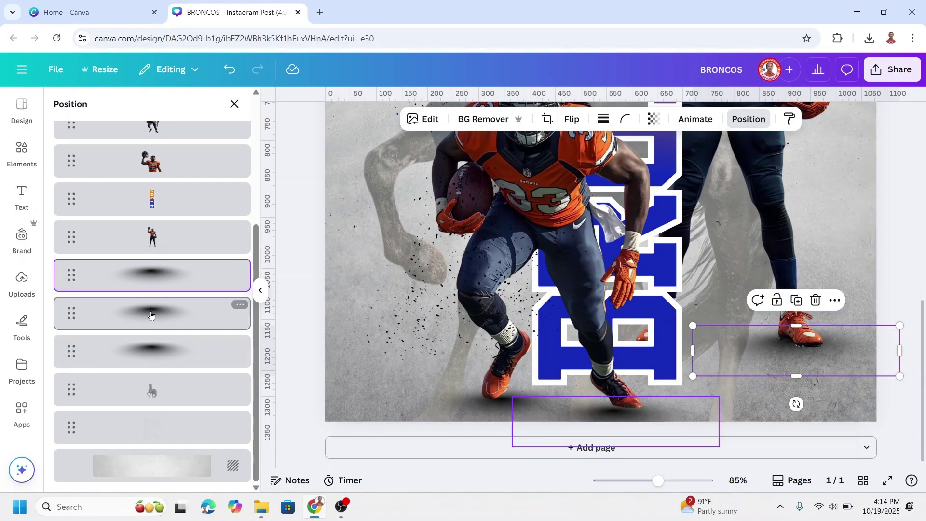
left_click(635, 416)
left_click_drag(669, 419, 675, 411)
left_click(220, 353)
left_click_drag(465, 409, 451, 399)
left_click(637, 481)
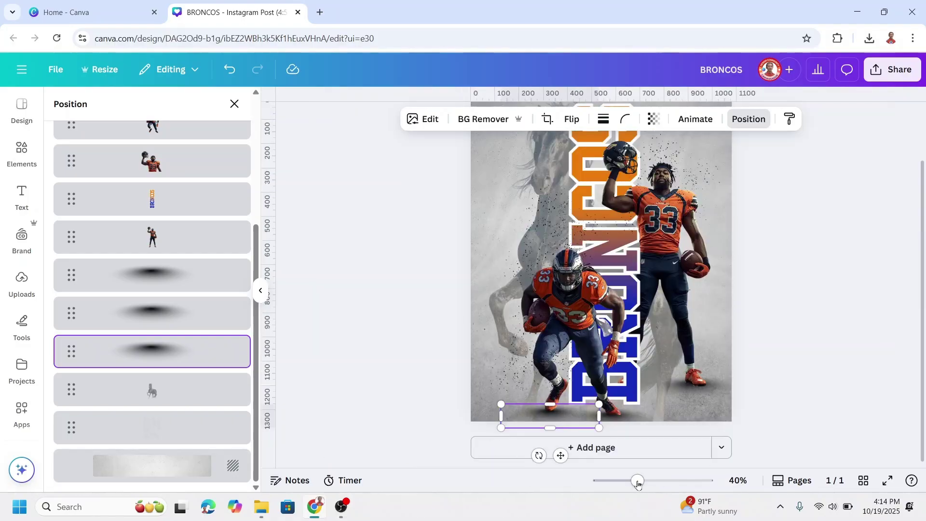
In the Layers list, move the ink splatter layers below the player layers
scroll(352, 268, "up", 1)
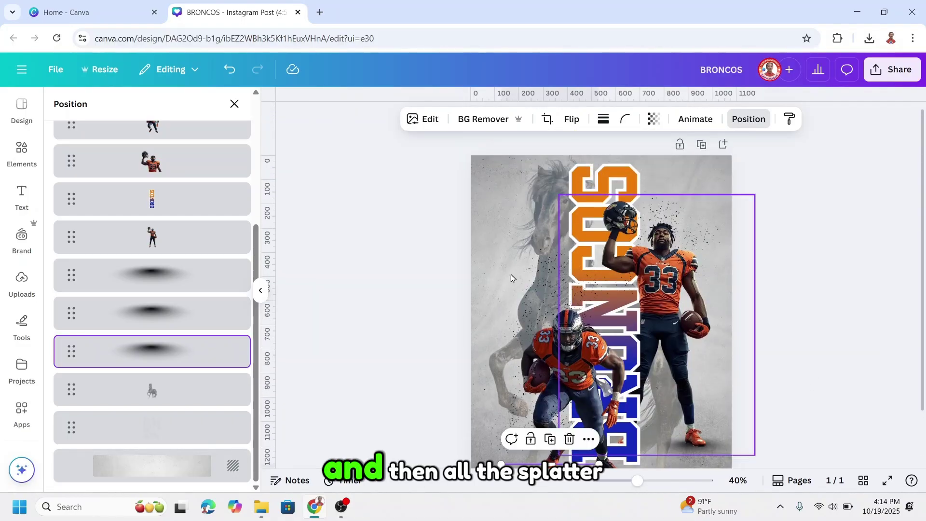
scroll(188, 269, "up", 4)
left_click(169, 215)
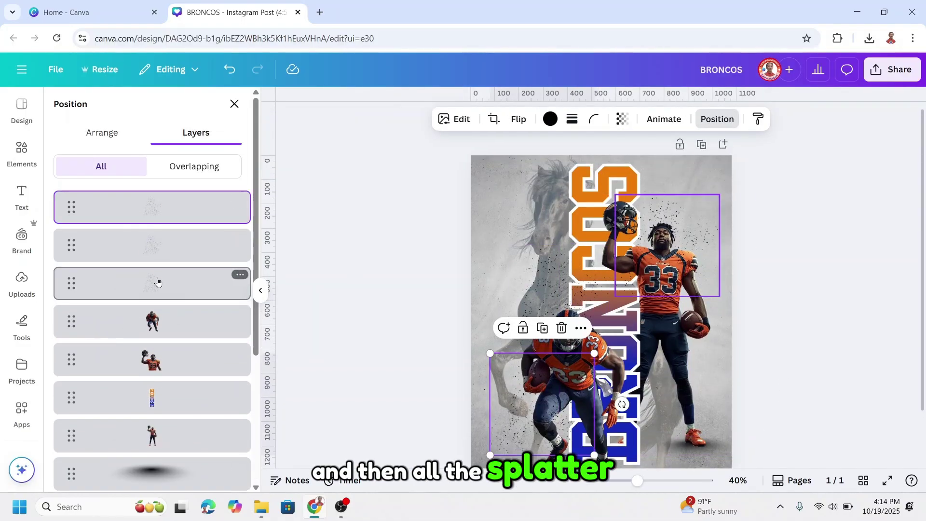
left_click(159, 282, "shift")
left_click_drag(159, 283, 163, 370)
Nudge the faded background stallion image slightly into position
left_click(845, 272)
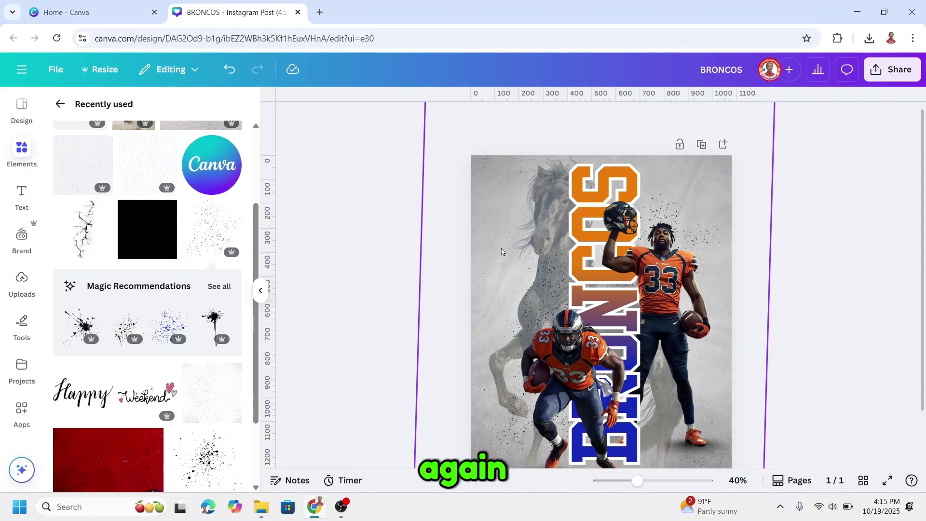
left_click(499, 252)
left_click_drag(499, 250, 499, 256)
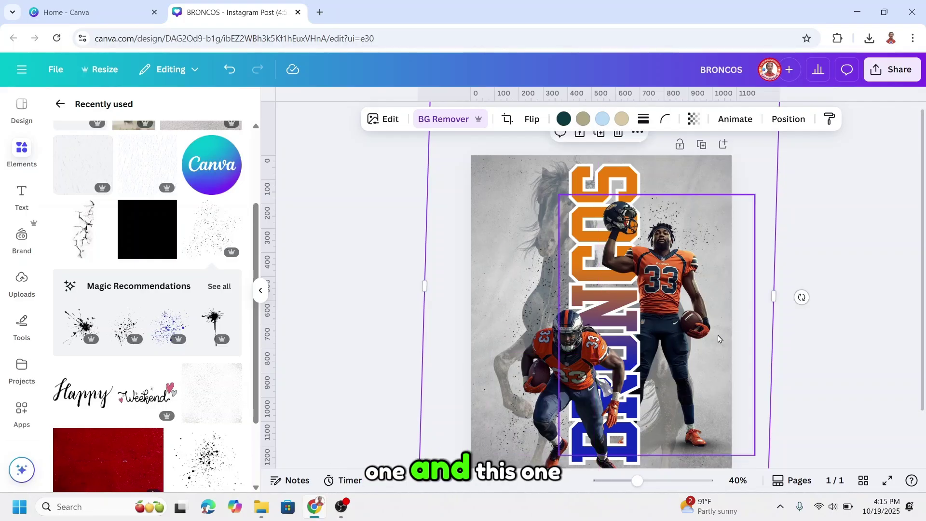
left_click(881, 134)
scroll(881, 134, "down", 1)
Download the BRONCOS poster as a 1,080 × 1,350 px PNG file
left_click(898, 80)
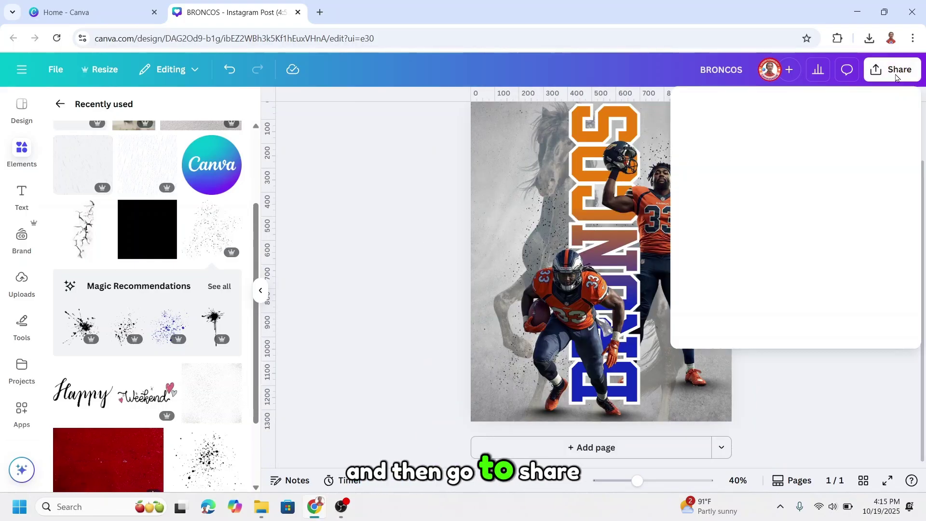
left_click(707, 322)
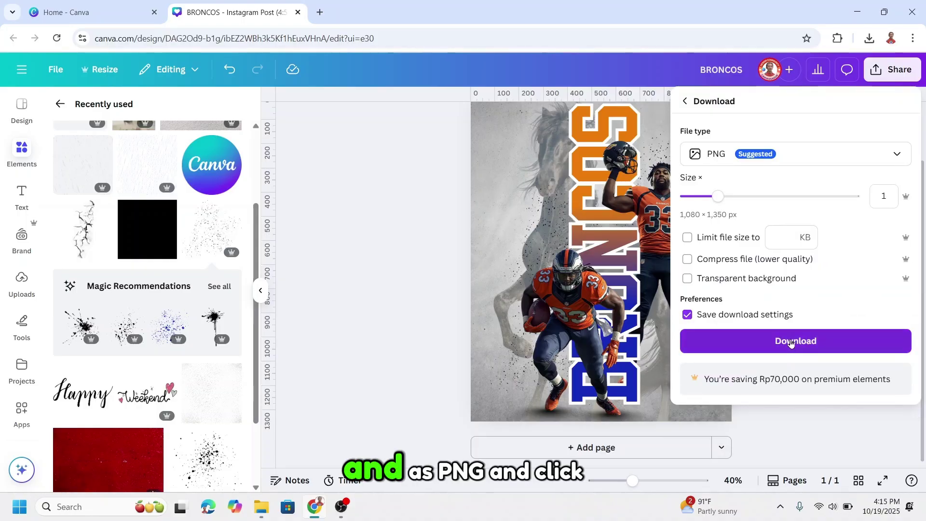
left_click(803, 342)
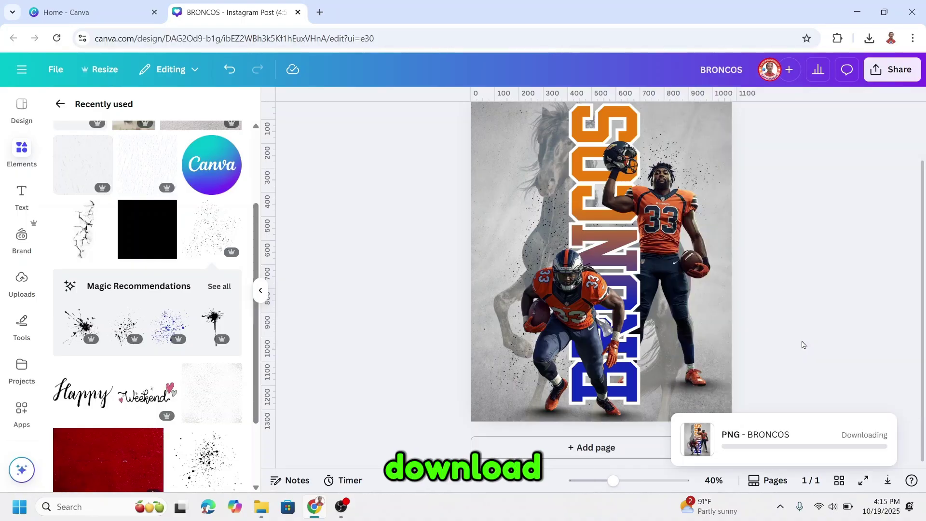